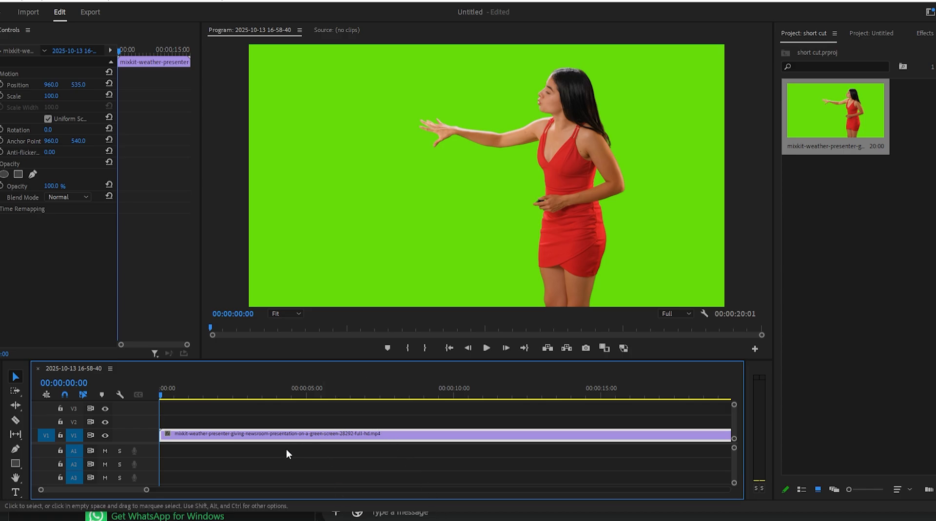
Split the presenter clip on V1 at about 00:00:05:00 with the Razor tool and fit the whole sequence in the timeline
key(c)
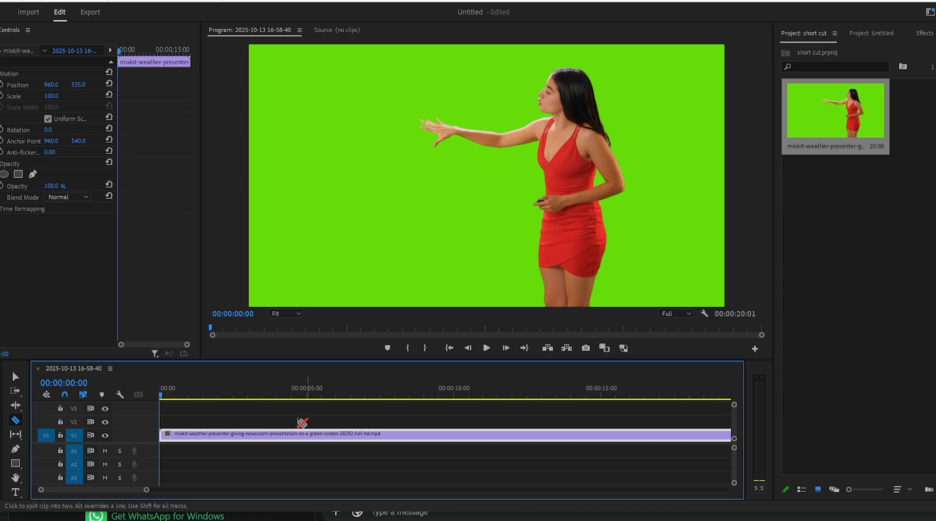
click(306, 435)
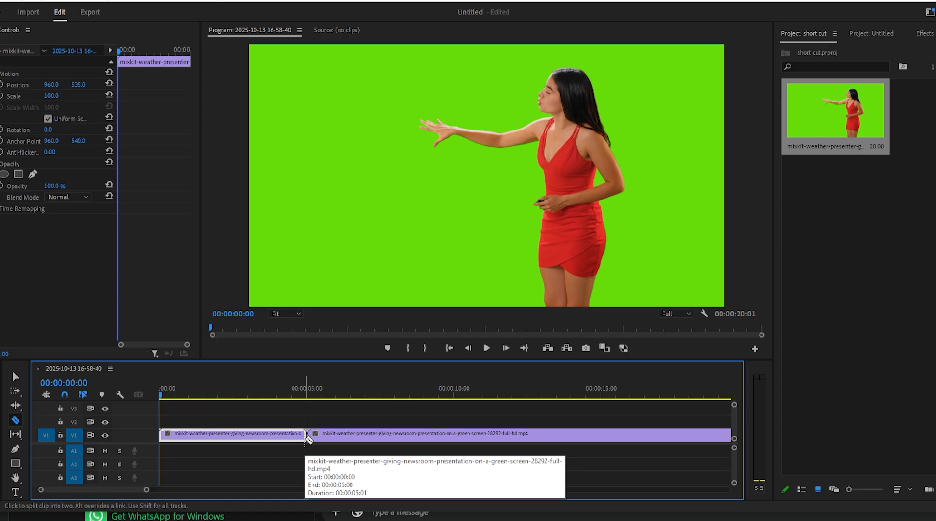
key(backslash)
key(v)
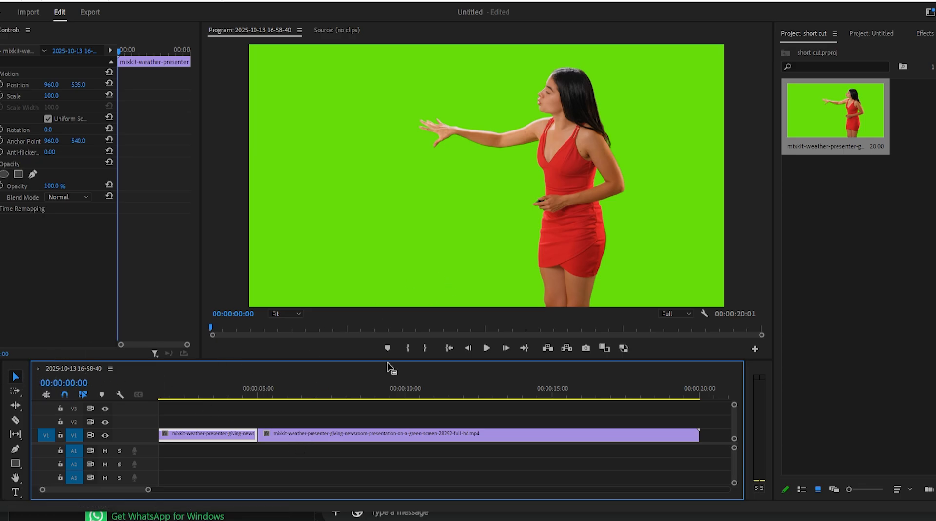
Try moving the clip's second part up to track V2, and undo the move and the cuts
drag(353, 439, 362, 421)
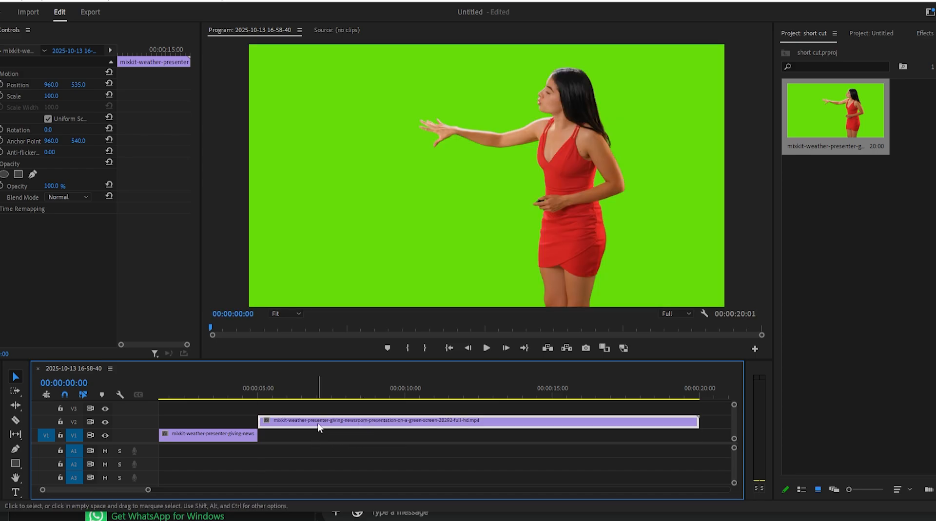
key(ctrl+z)
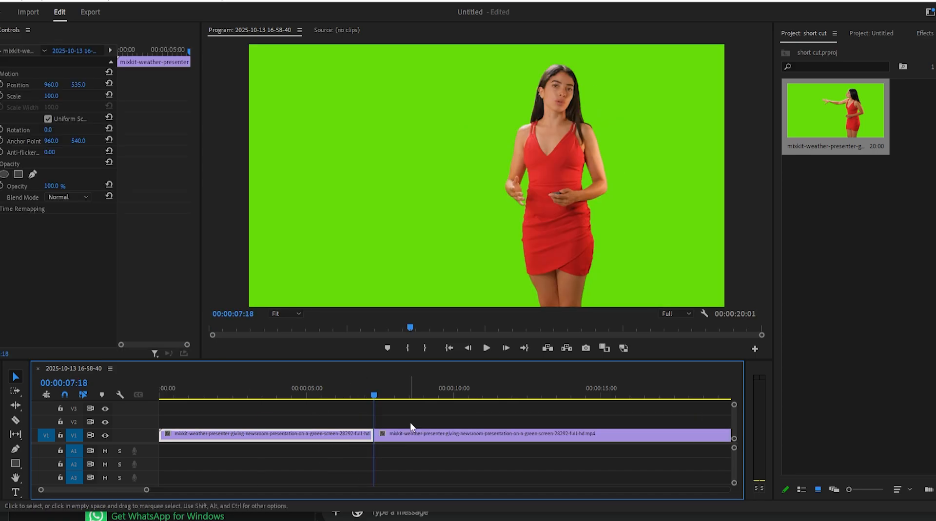
key(ctrl+z)
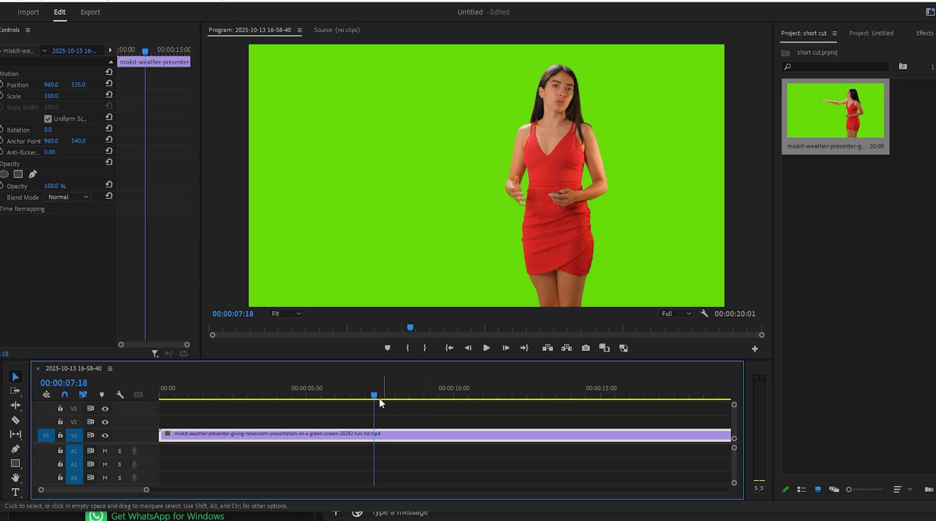
Split the clip at playhead position 00:00:10:04, select each part in turn, and undo the cut
drag(375, 393, 457, 400)
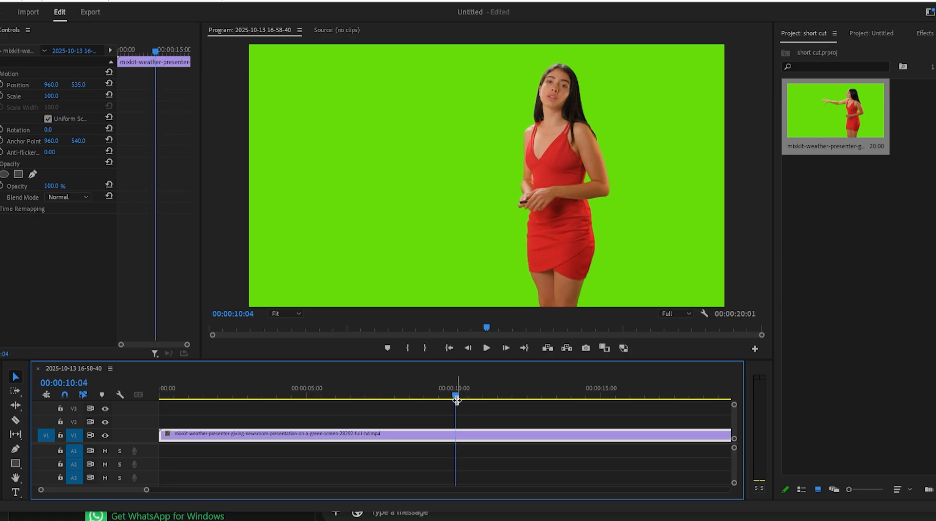
key(ctrl+k)
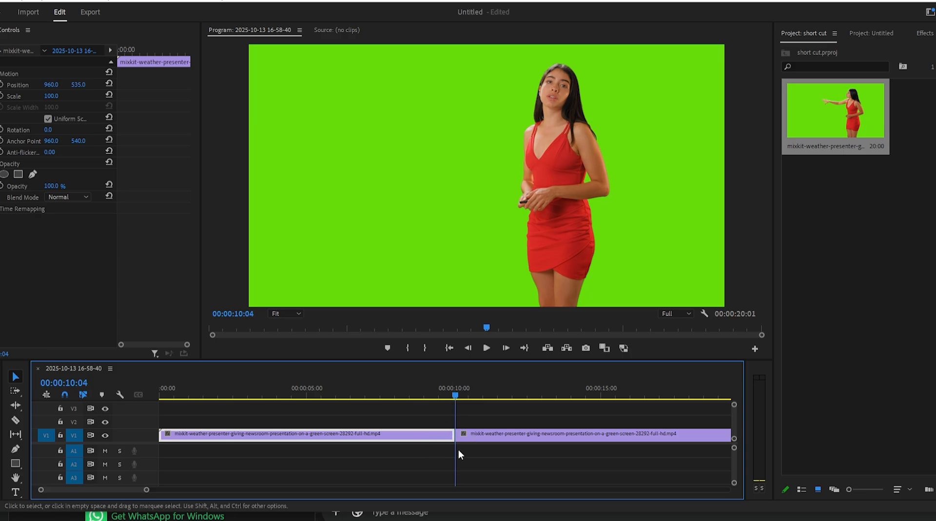
click(482, 441)
click(434, 435)
click(492, 435)
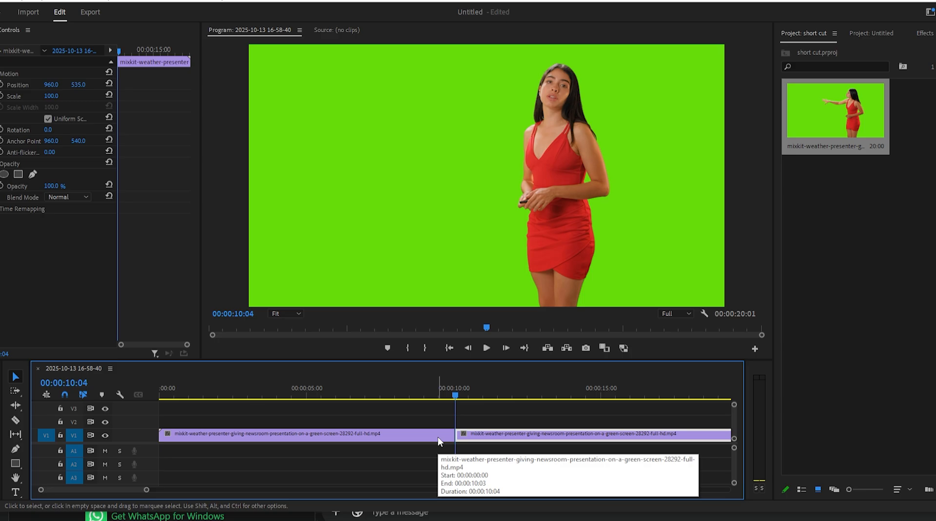
key(ctrl+z)
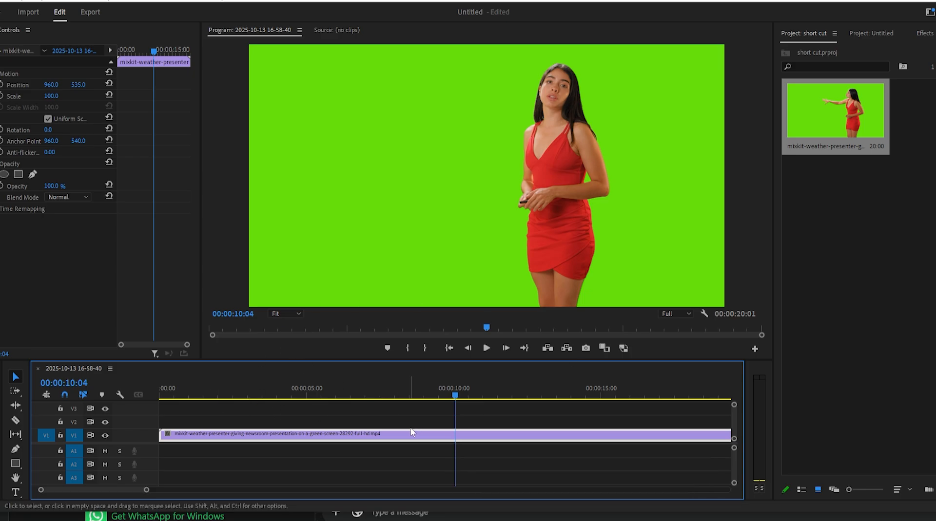
Try a ripple trim that removes the clip's portion before the playhead at 00:00:10:04, and undo it
key(q)
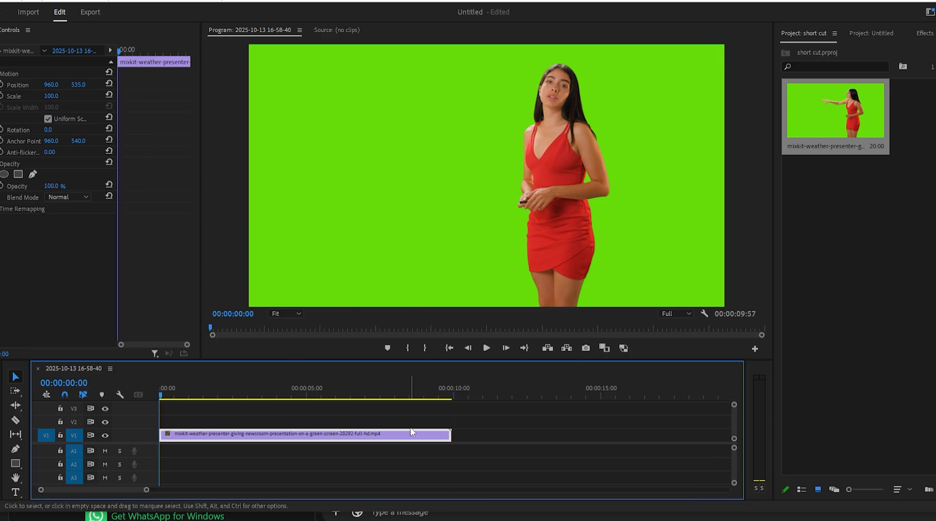
drag(195, 397, 137, 402)
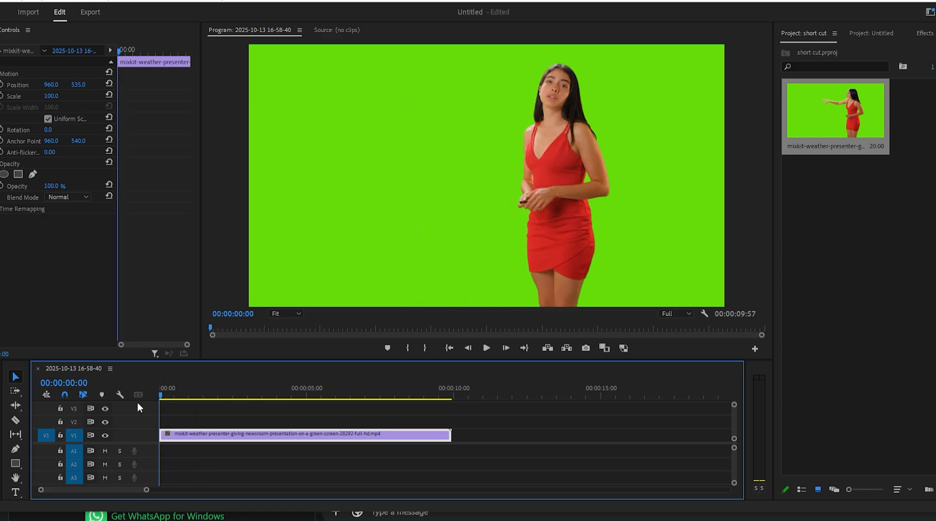
key(ctrl+z)
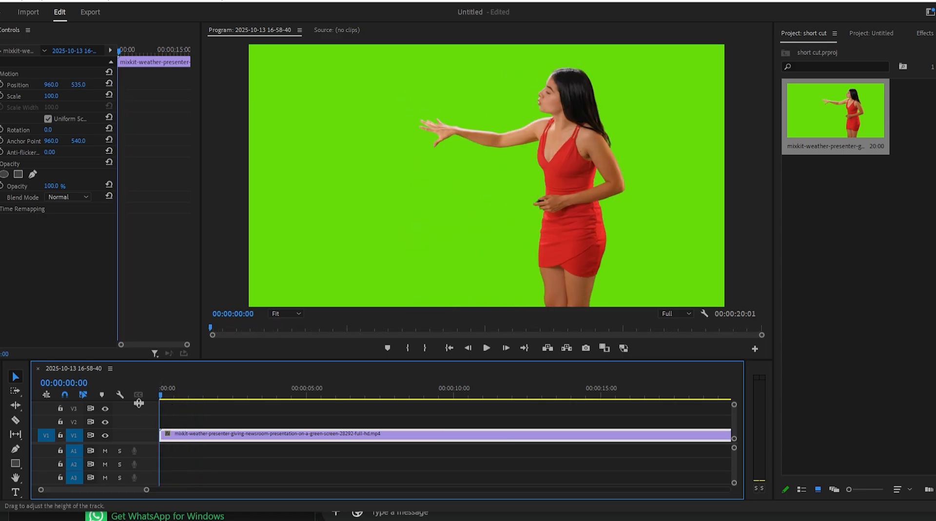
Try a ripple trim that removes everything after playhead position 00:00:10:01, and undo it
drag(171, 400, 455, 399)
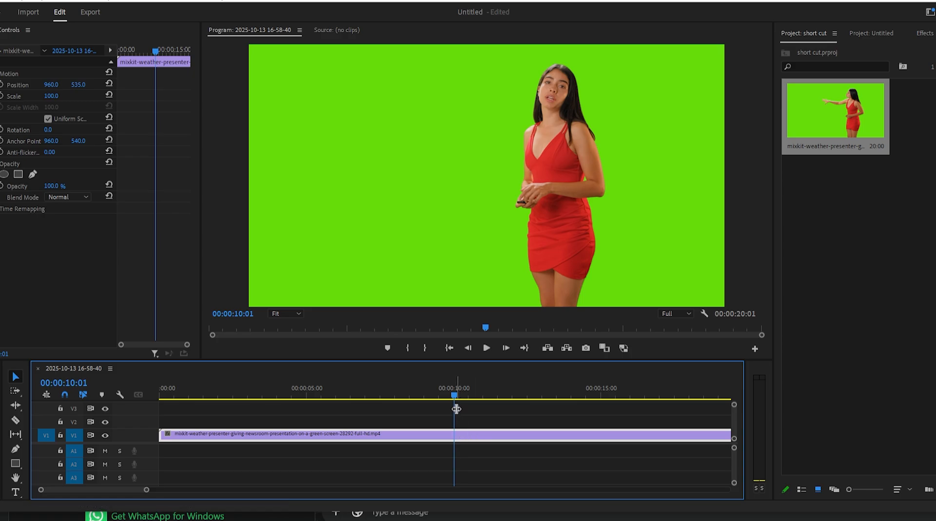
key(w)
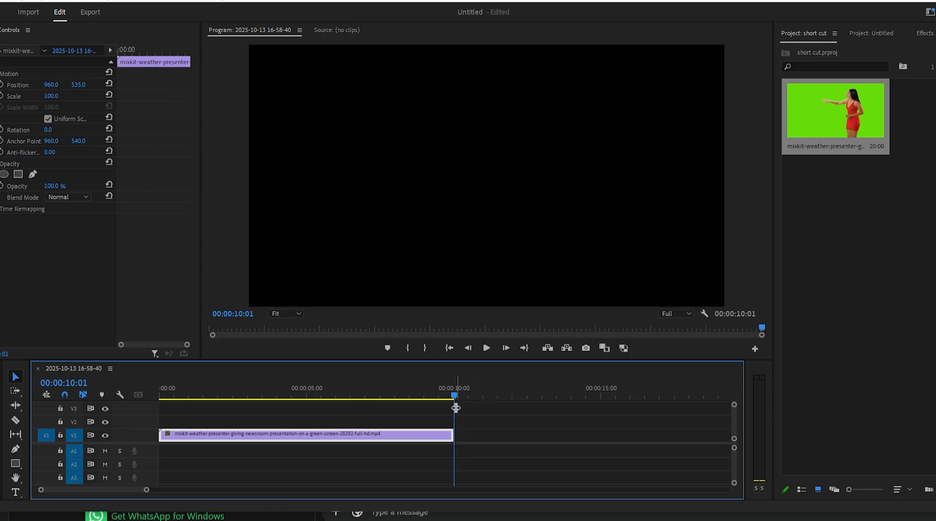
drag(452, 396, 548, 423)
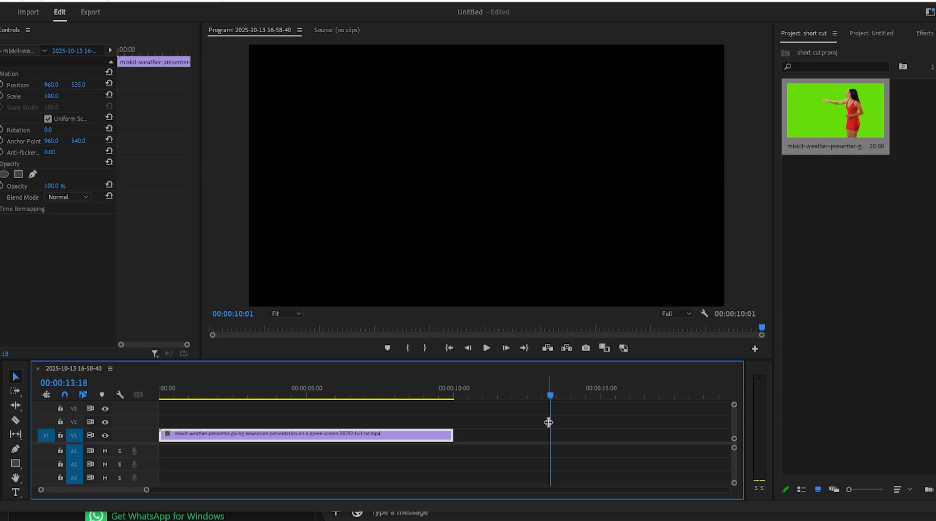
key(ctrl+z)
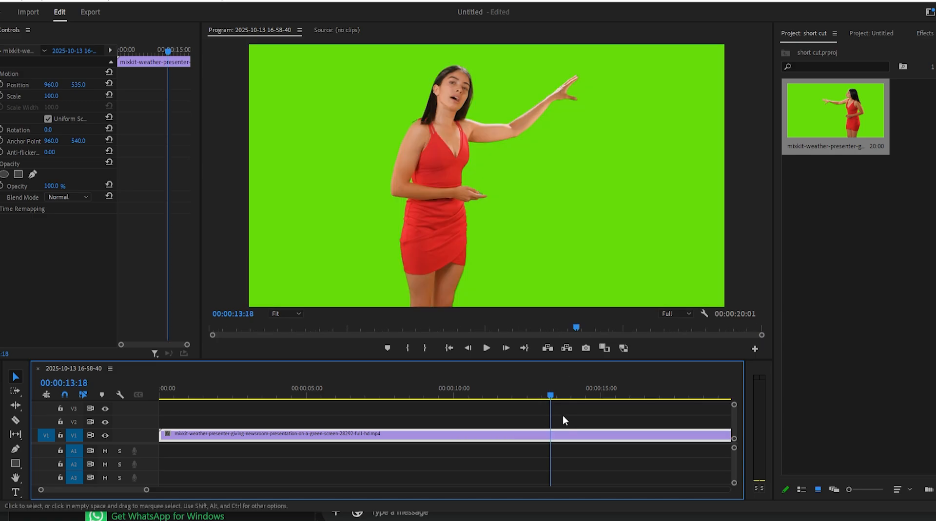
Repeat the ripple trim of the clip's end with the playhead at 00:00:10:00, and undo it
drag(550, 396, 450, 412)
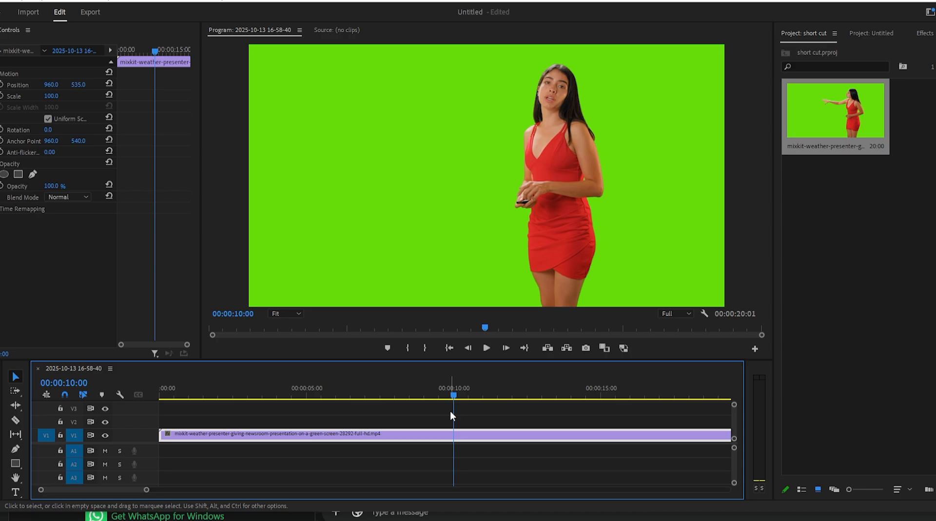
key(w)
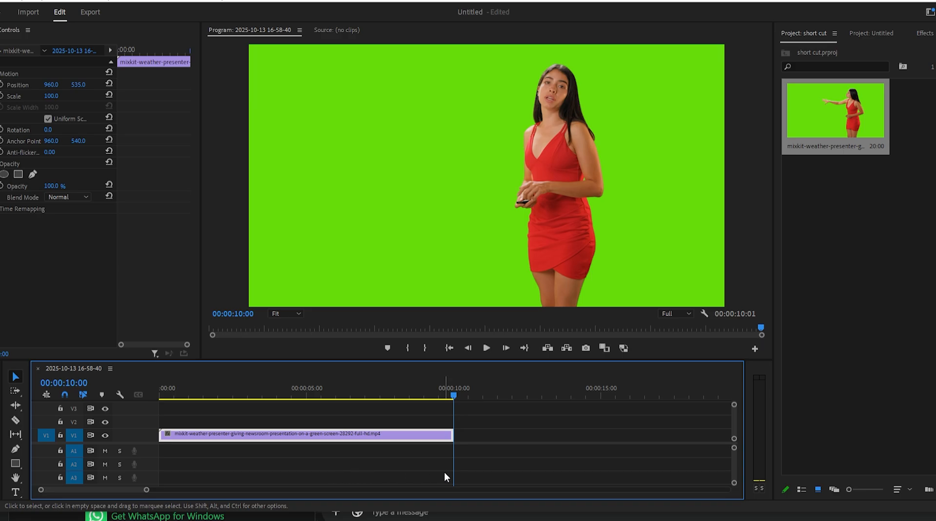
key(ctrl+z)
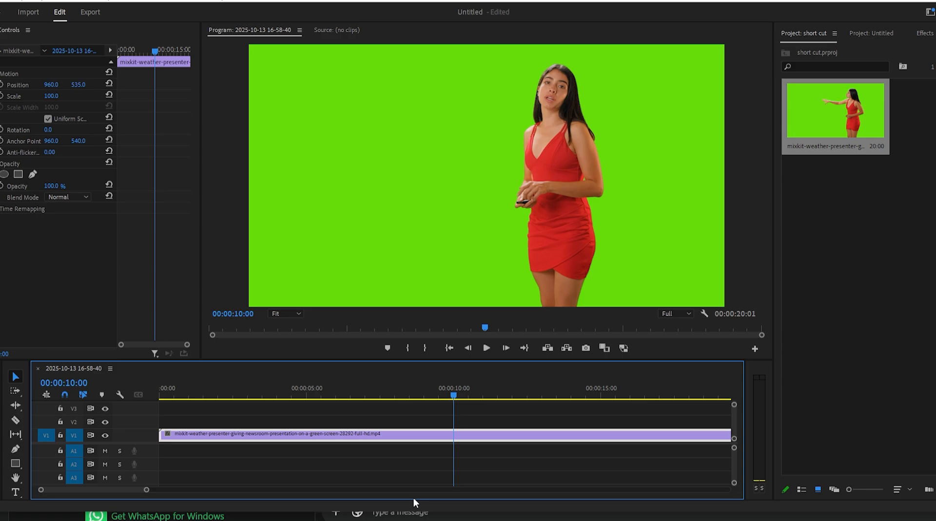
Play the sequence from 00:00:10:00, stop at about 00:00:12:02, and advance the playhead a few single frames
key(space)
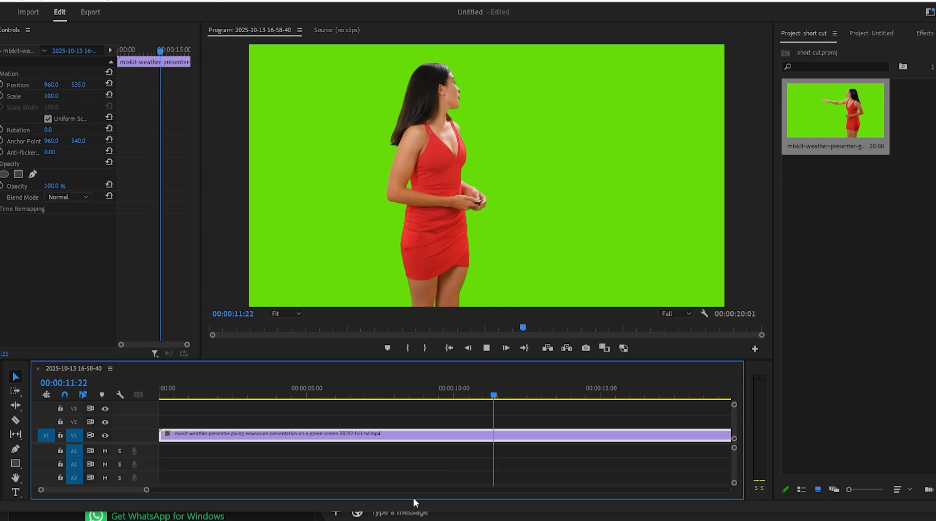
key(space)
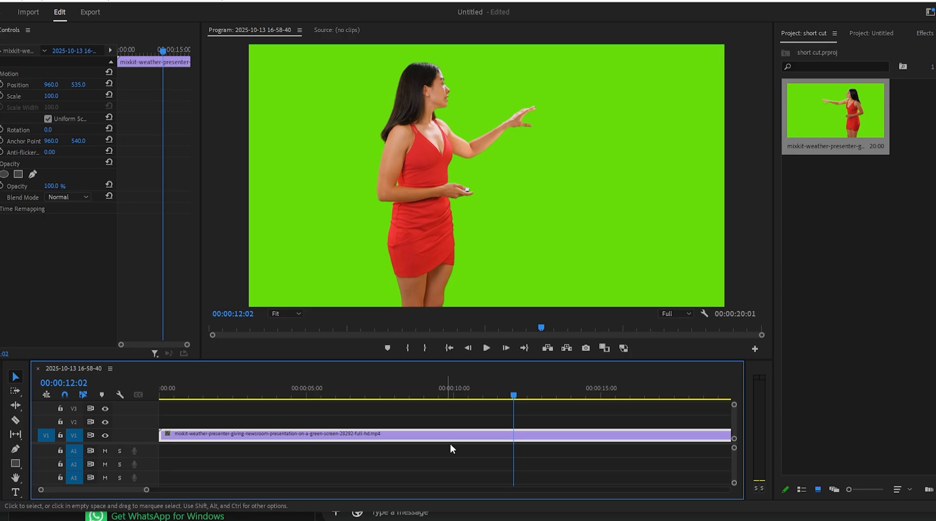
key(Right)
key(Right)
key(Right)
key(Right)
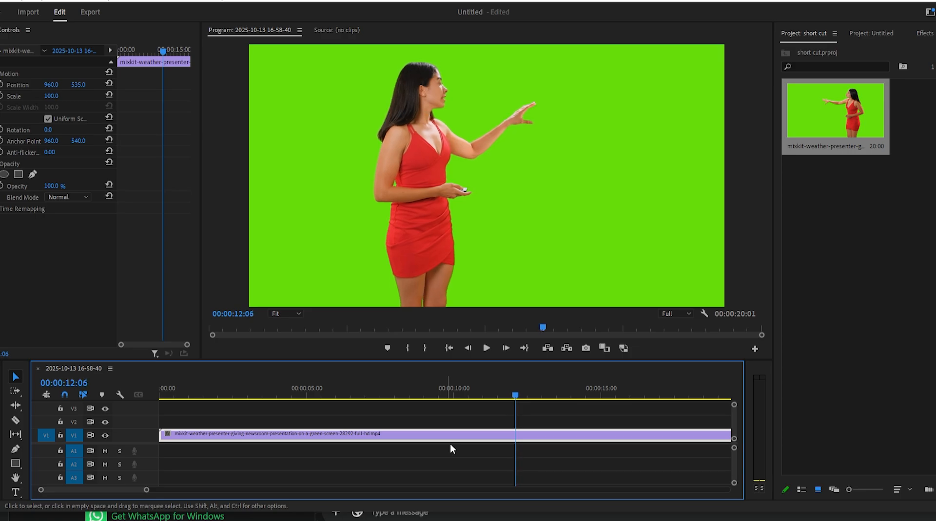
key(Right)
key(Right)
key(Right)
key(Right)
key(Right)
key(Right)
key(Right)
key(Right)
key(Right)
key(Right)
key(Right)
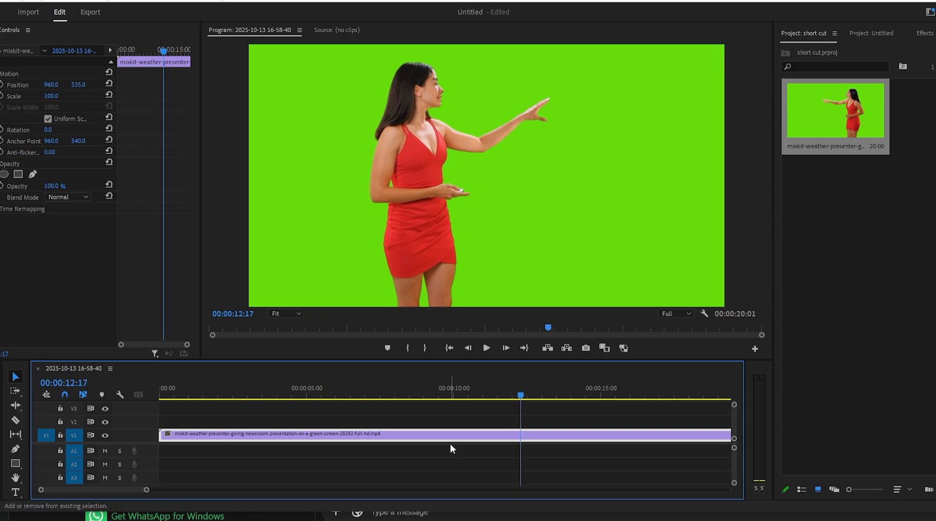
Advance the playhead in five-frame jumps to about 00:00:13:07
key(shift+Right)
key(shift+Right)
key(shift+Right)
key(shift+Right)
key(shift+Right)
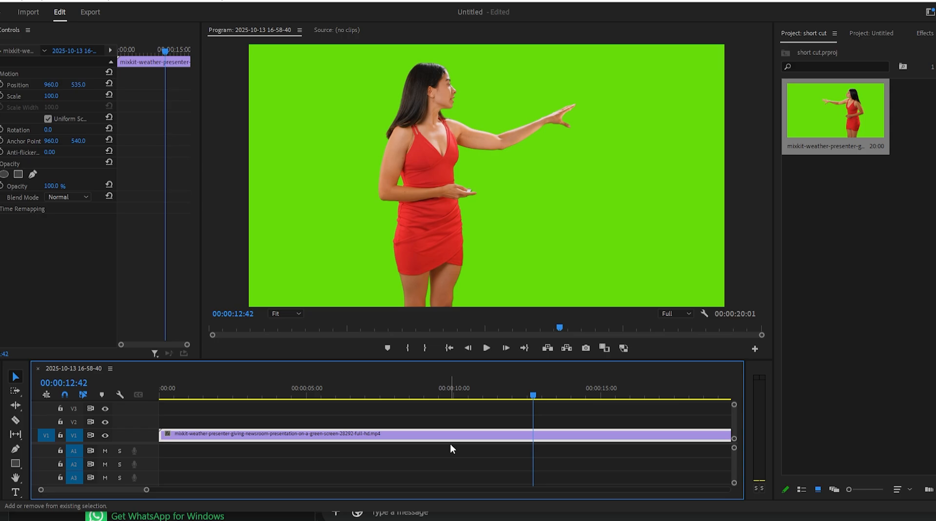
key(shift+Right)
key(shift+Right)
key(shift+Right)
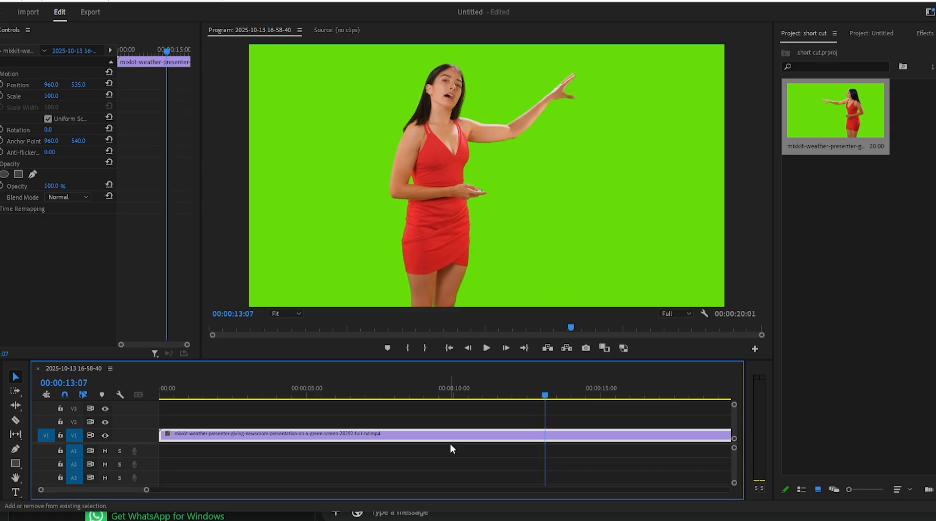
Advance the playhead one frame at a time to about 00:00:13:16
key(Right)
key(Right)
key(Right)
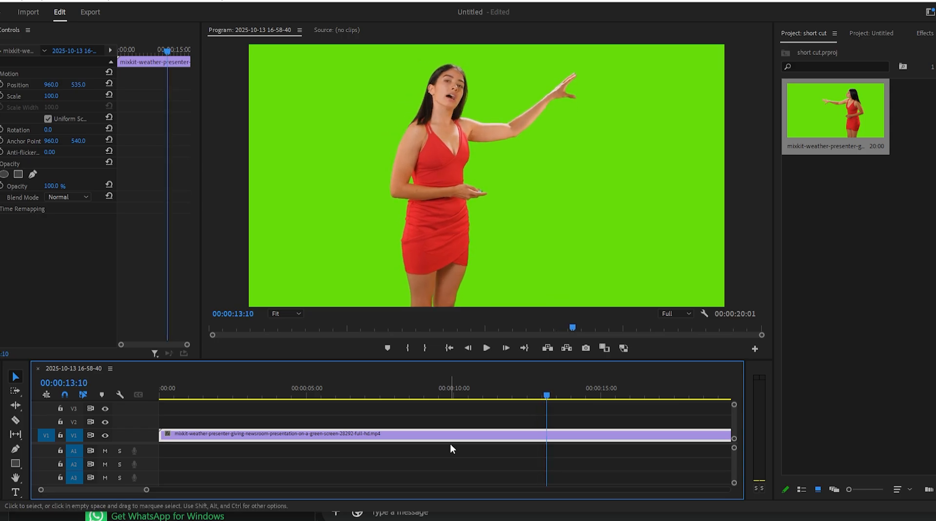
key(Right)
key(Right)
key(Right)
key(Right)
key(Right)
key(Right)
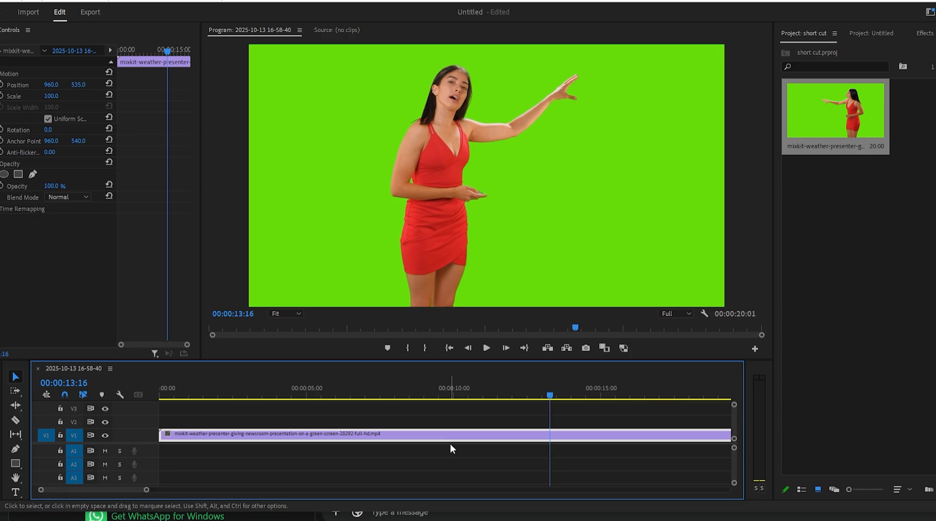
Move the playhead forward in five-frame jumps to about 00:00:13:41
key(shift+Right)
key(shift+Right)
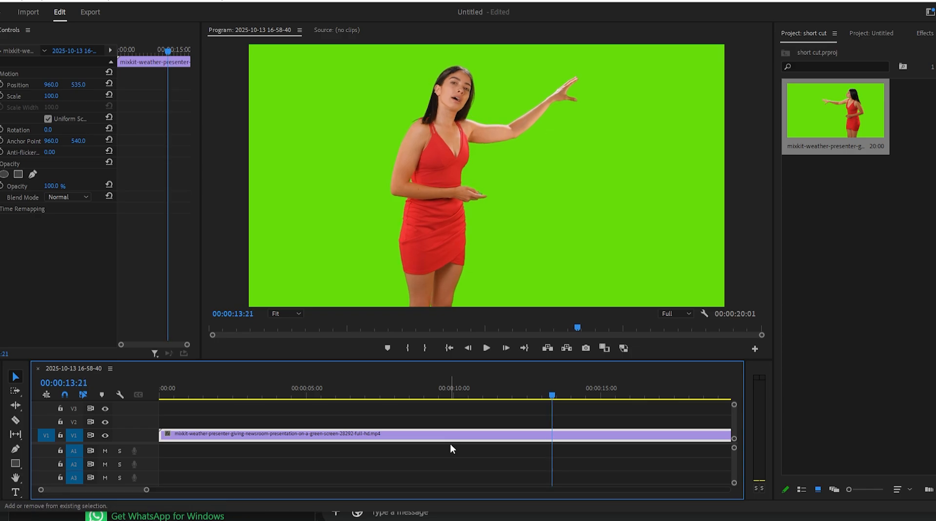
key(shift+Right)
key(shift+Right)
key(shift+Right)
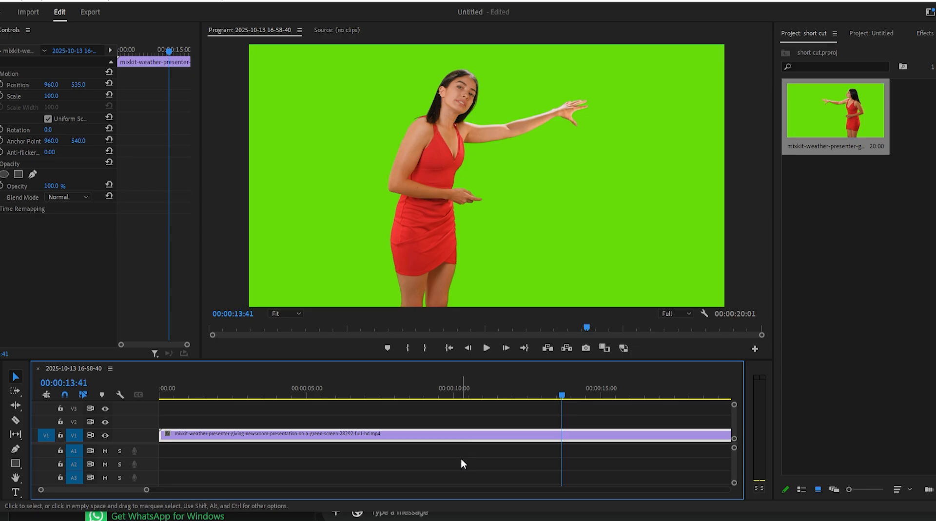
Zoom in on the program monitor's time ruler and on the timeline around the playhead at 00:00:13:42
scroll(431, 238, down, 1)
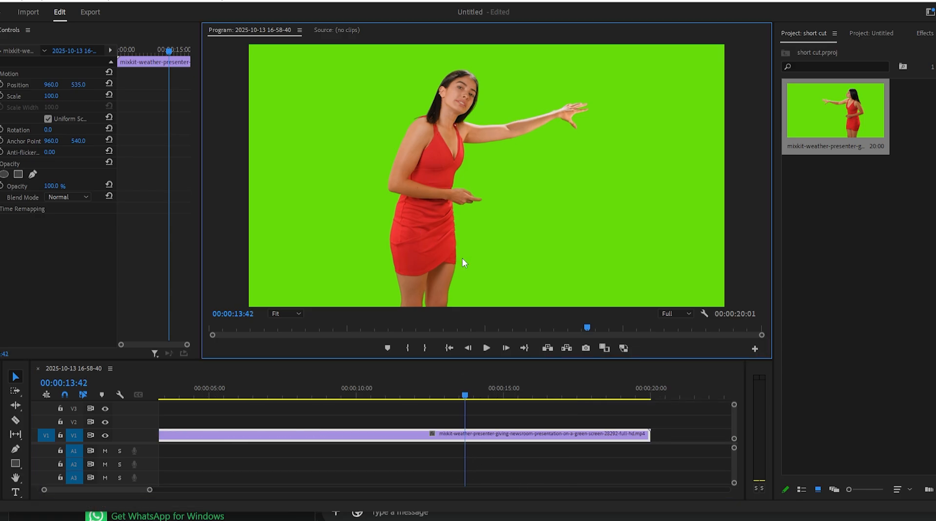
key(equal)
key(equal)
key(equal)
key(equal)
key(equal)
key(equal)
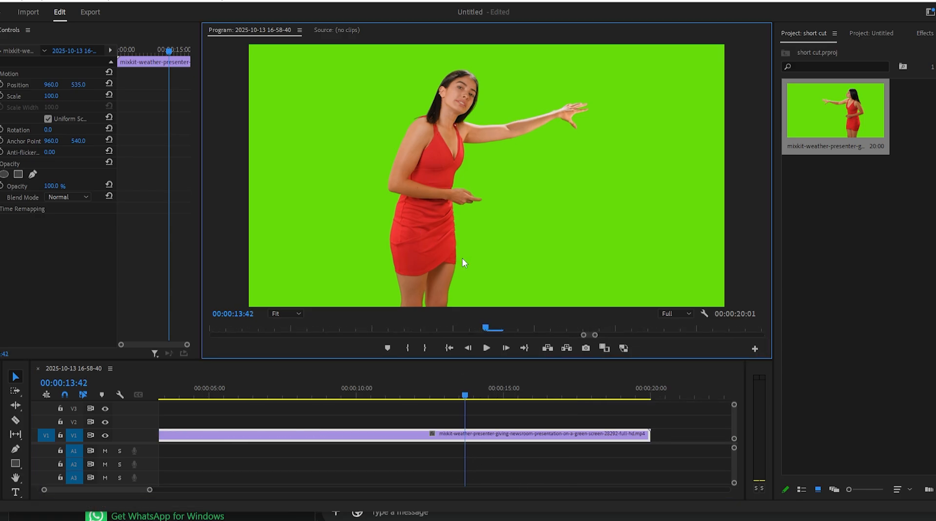
click(412, 449)
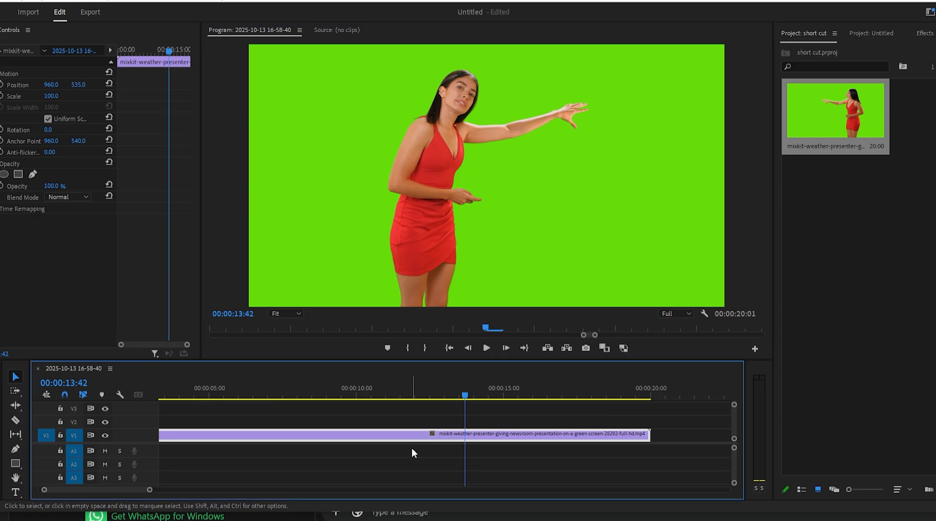
key(equal)
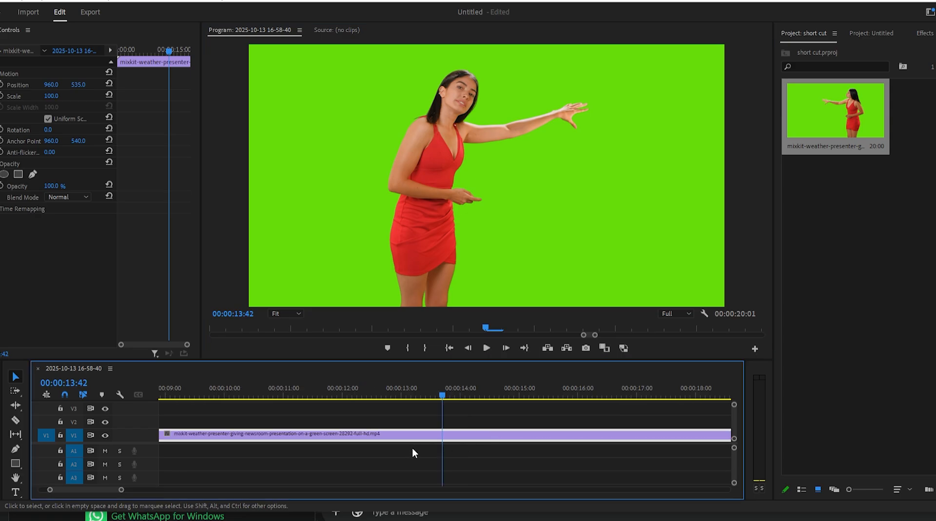
key(equal)
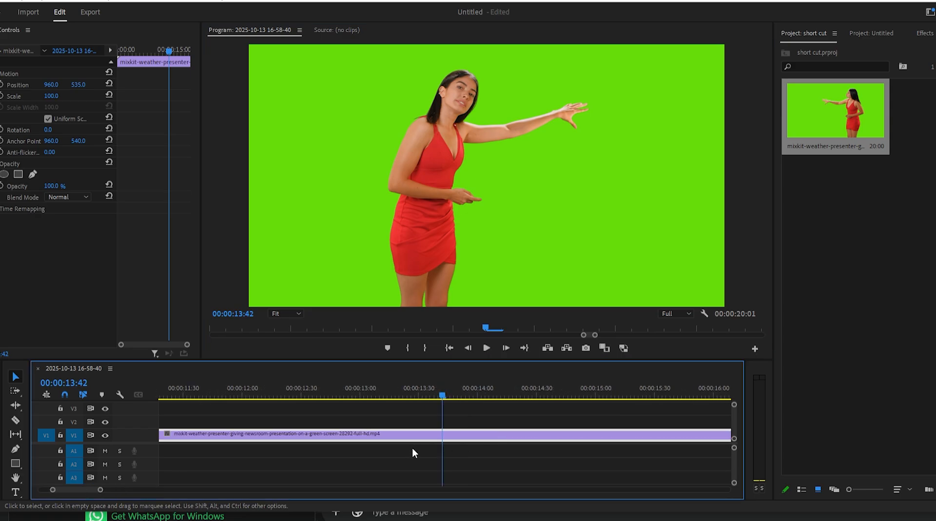
Zoom the timeline in to frame level around the playhead and back out until the whole clip is visible
key(equal)
key(equal)
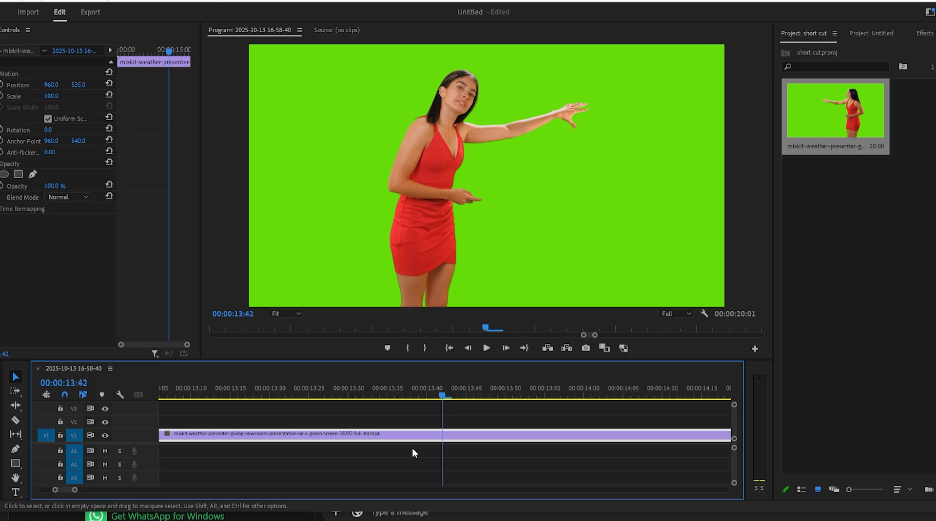
key(equal)
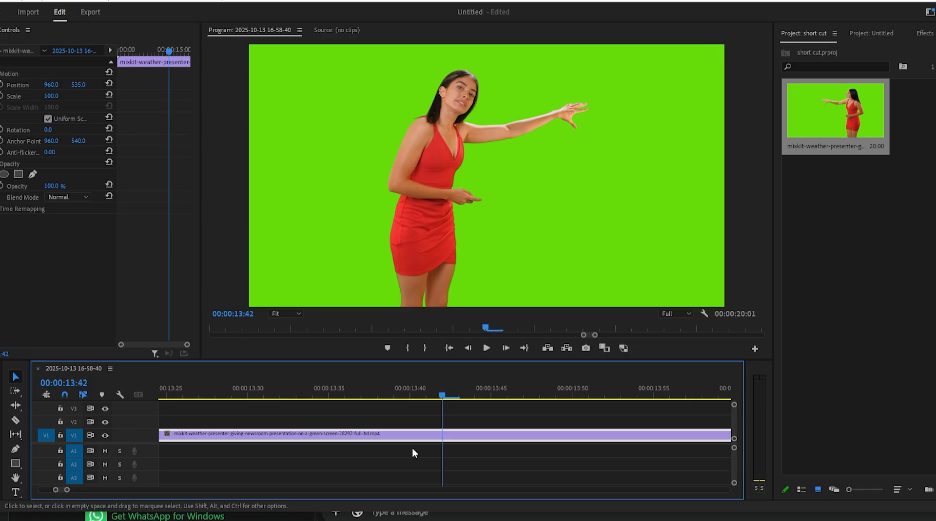
key(minus)
key(minus)
key(minus)
key(minus)
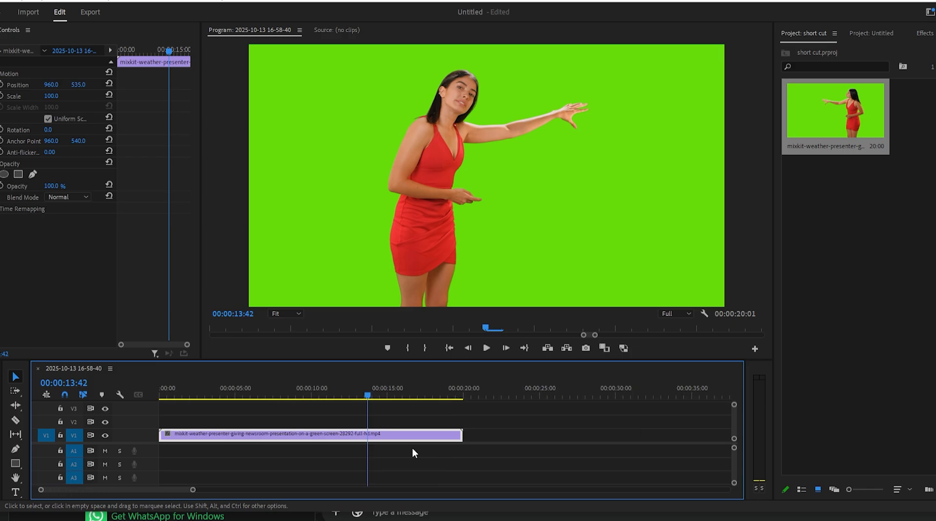
key(minus)
key(minus)
key(equal)
key(equal)
Duplicate the presenter clip onto track V2, try shifting the copy about eight seconds later, and delete the copy
drag(339, 435, 335, 426)
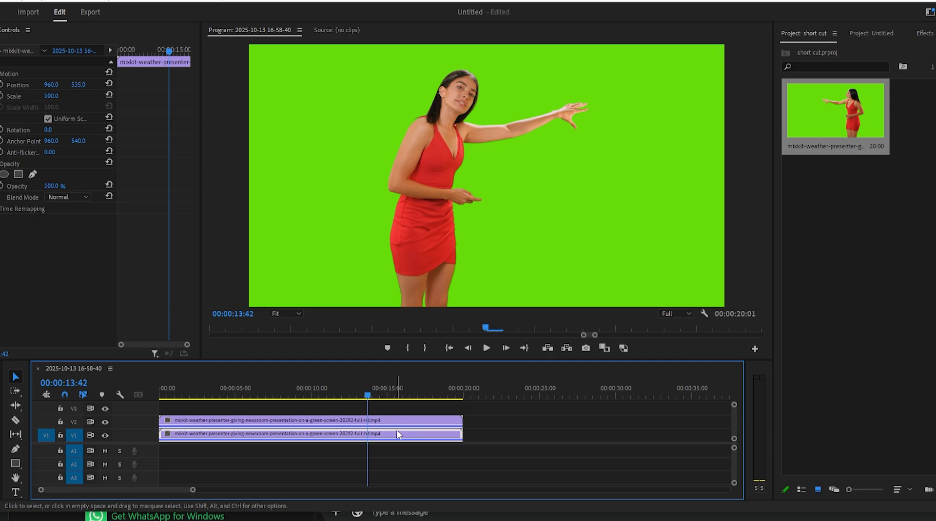
drag(354, 422, 427, 422)
key(ctrl+z)
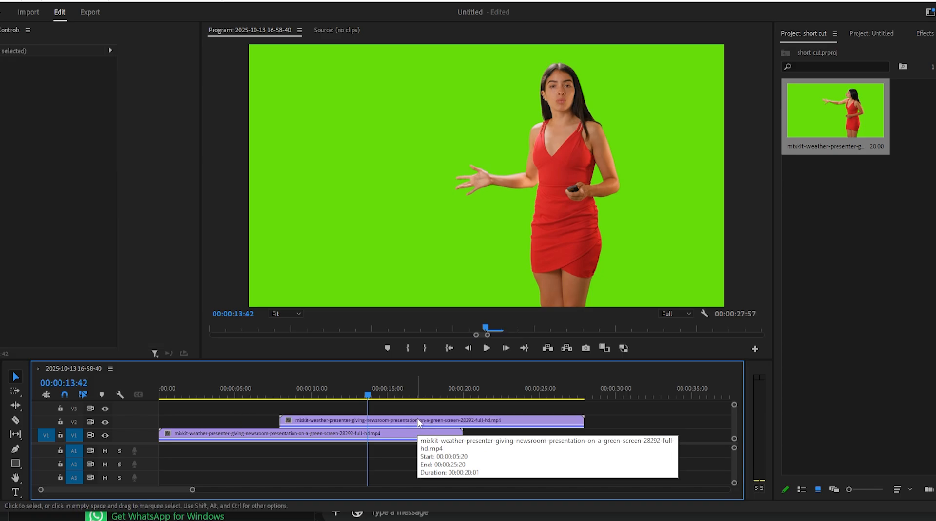
key(ctrl+z)
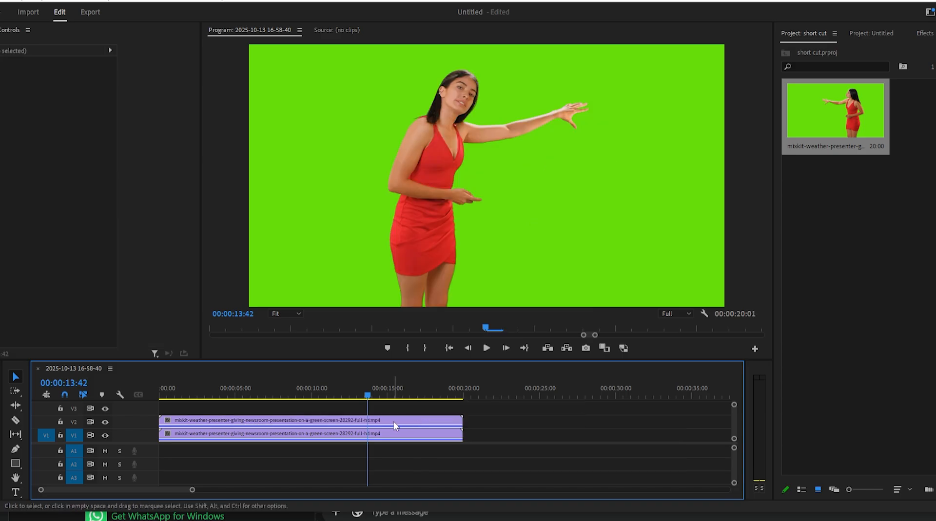
click(393, 422)
key(Delete)
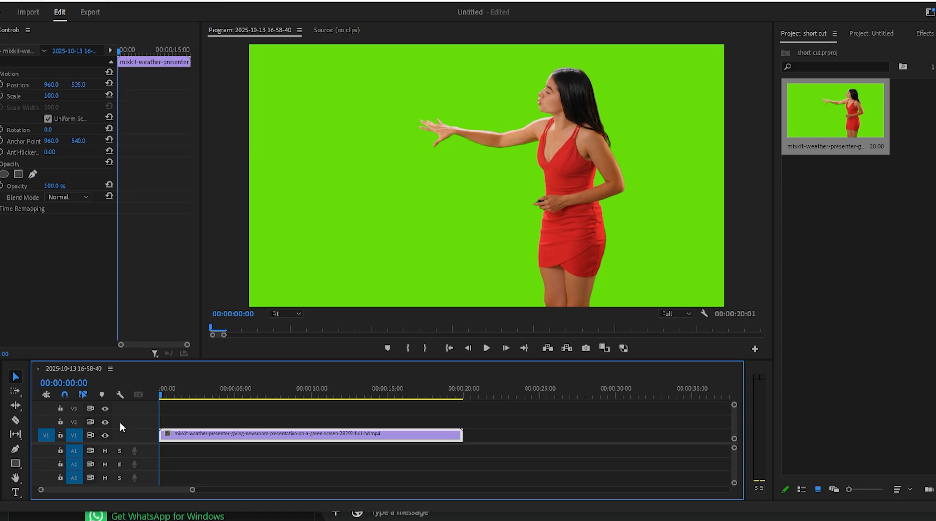
Apply the default transition to both ends of the presenter clip, undo it, and preview the opening without it
key(ctrl+d)
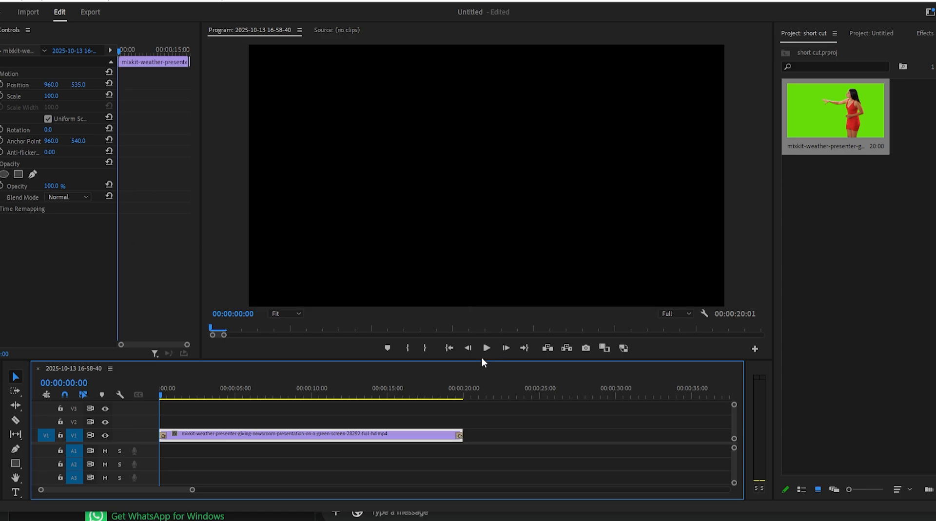
key(ctrl+z)
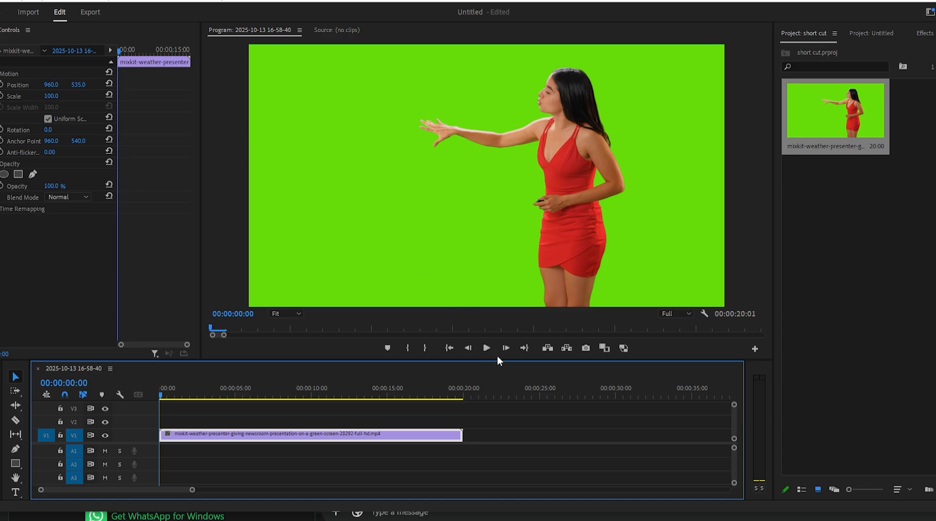
click(486, 349)
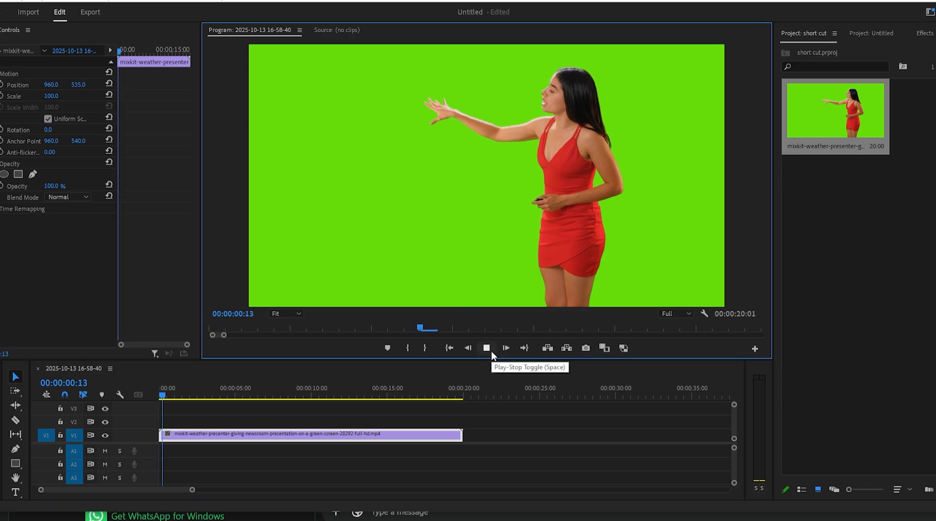
click(489, 349)
click(132, 399)
key(Home)
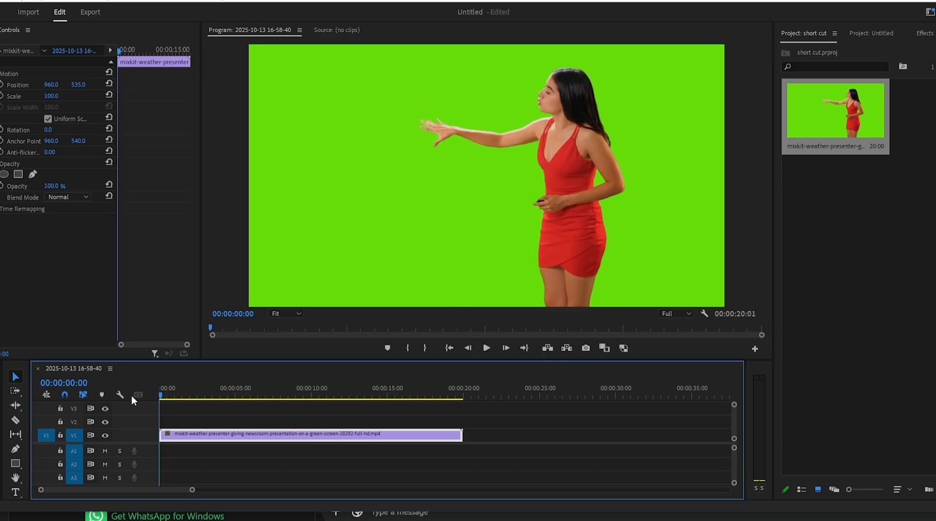
Restore the default transitions at both ends of the clip and play the opening fade from the sequence start
key(ctrl+shift+z)
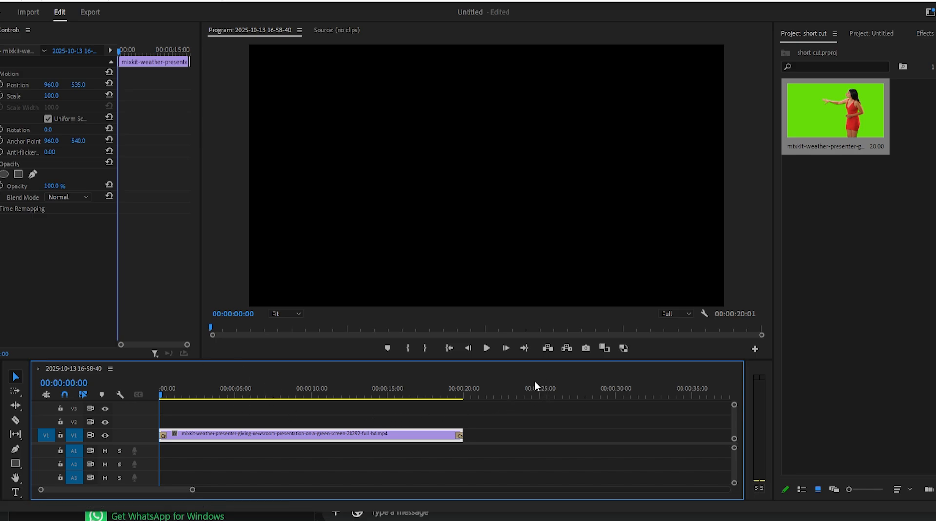
click(486, 351)
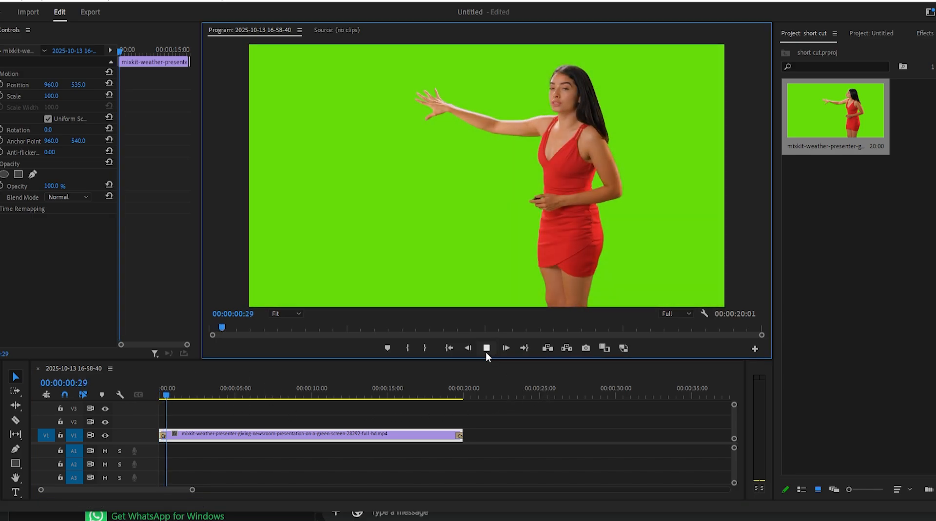
click(160, 395)
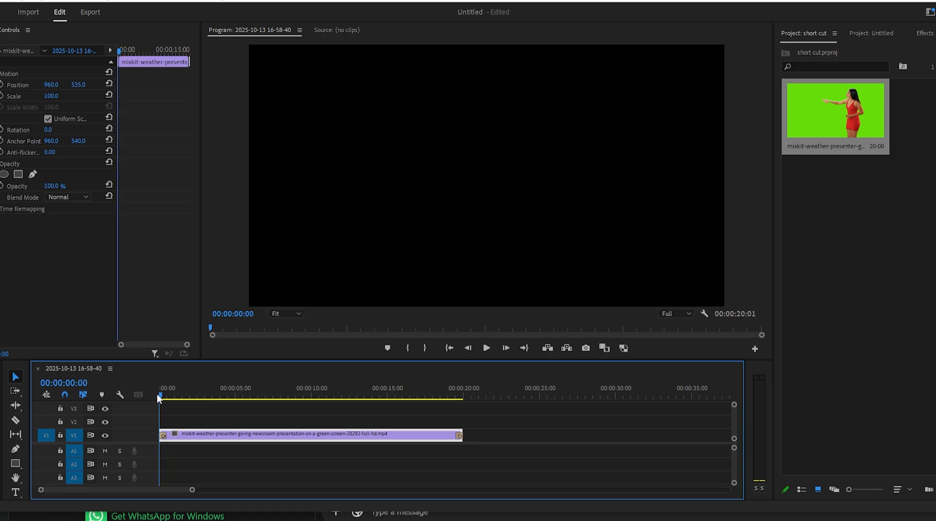
drag(159, 394, 166, 400)
key(space)
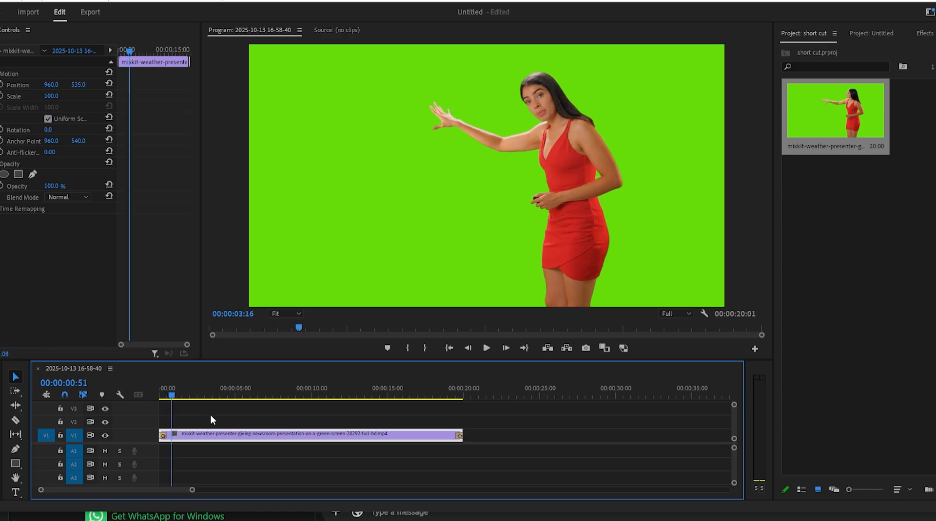
Undo the default transitions on the presenter clip and deselect it
drag(359, 437, 159, 432)
key(ctrl+z)
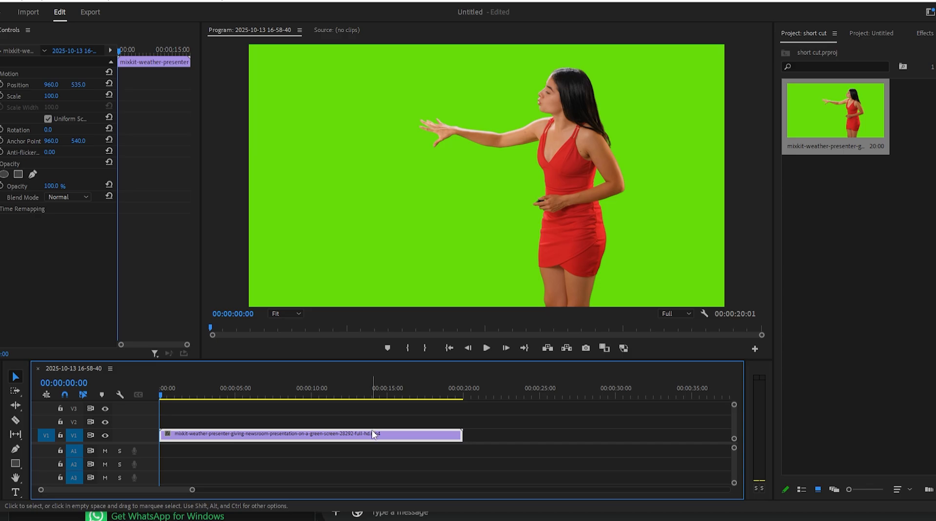
click(275, 456)
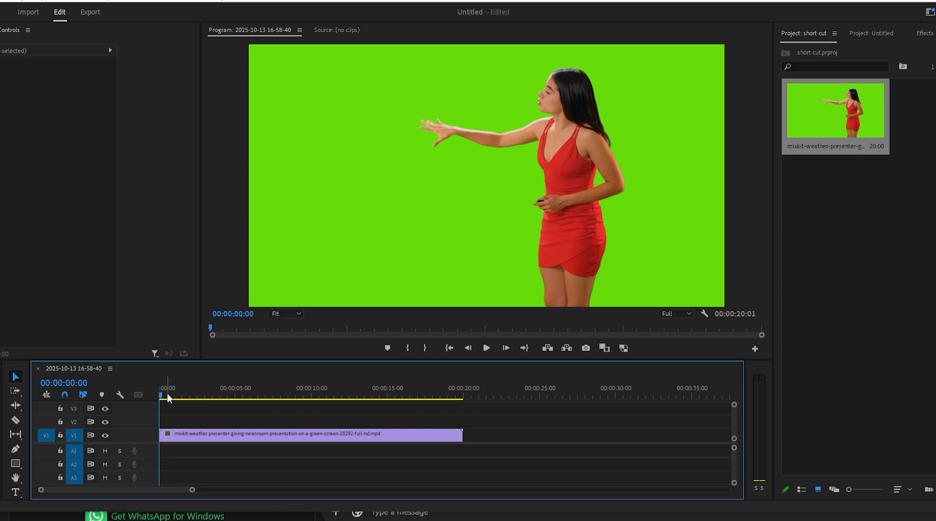
Add a marker to the presenter clip at 00:00:06:03 and set its color to red
drag(168, 394, 251, 405)
key(m)
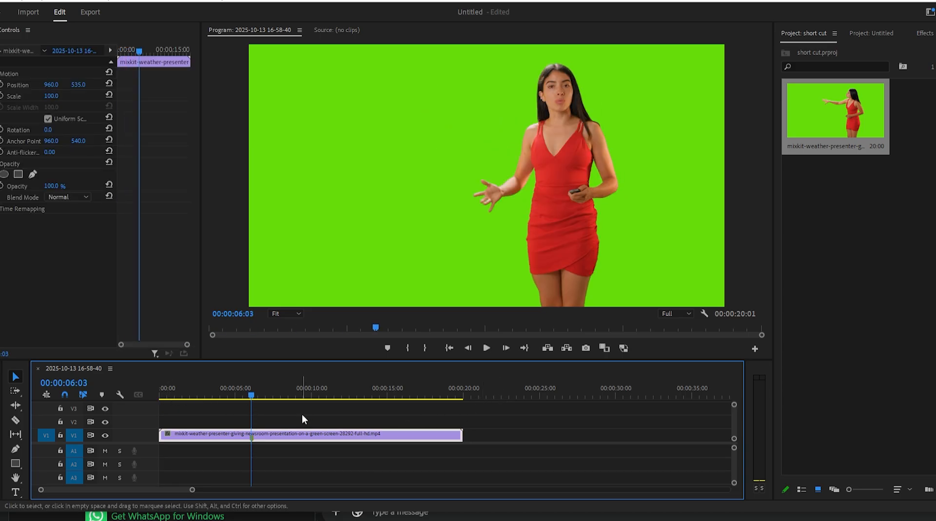
key(m)
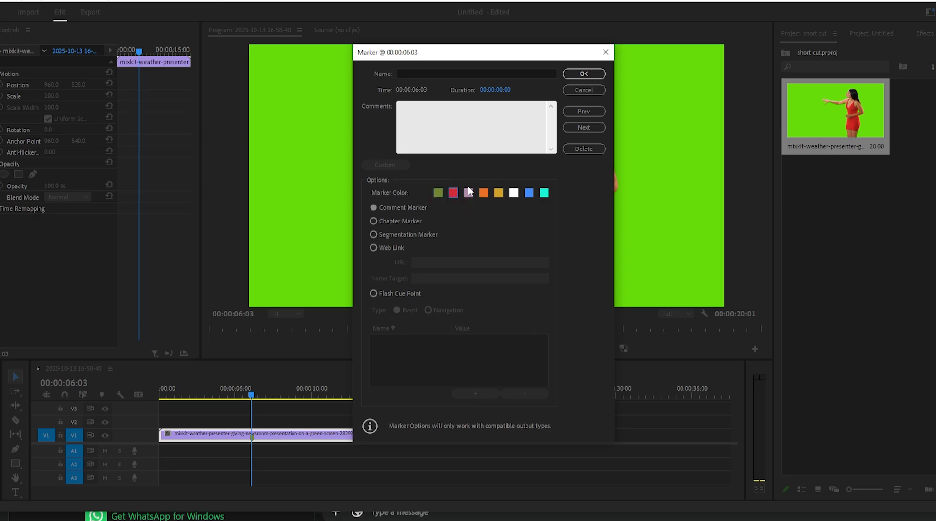
click(580, 79)
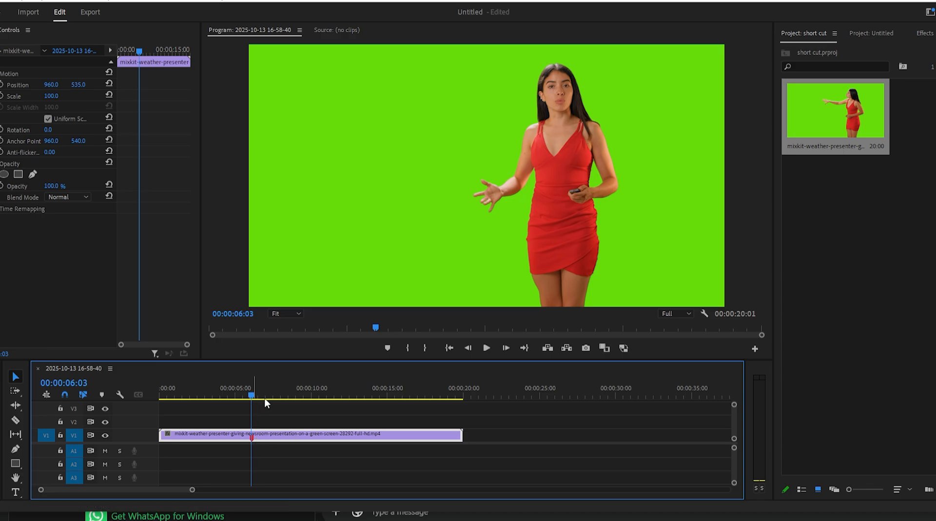
Add default-colored markers to the clip at 00:00:10:10 and 00:00:14:26, and place the playhead at 00:00:11:35
drag(251, 392, 311, 415)
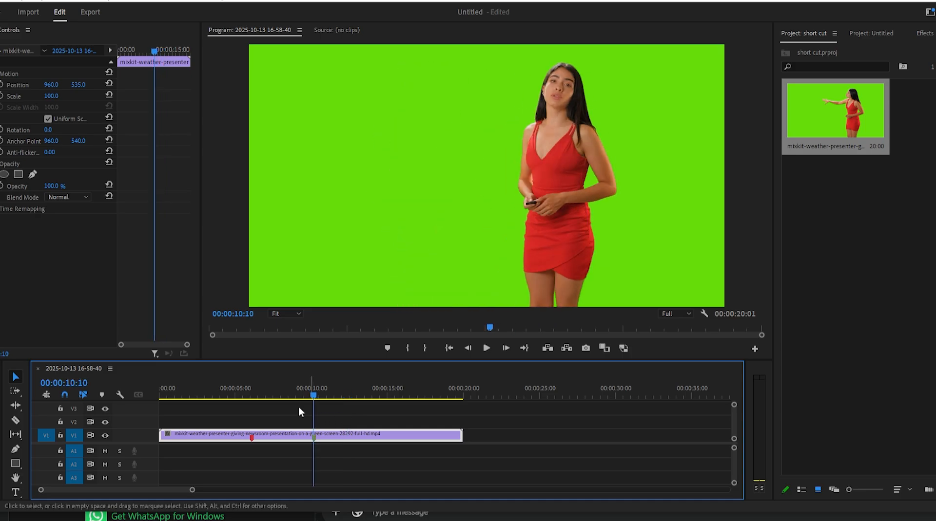
drag(314, 394, 379, 404)
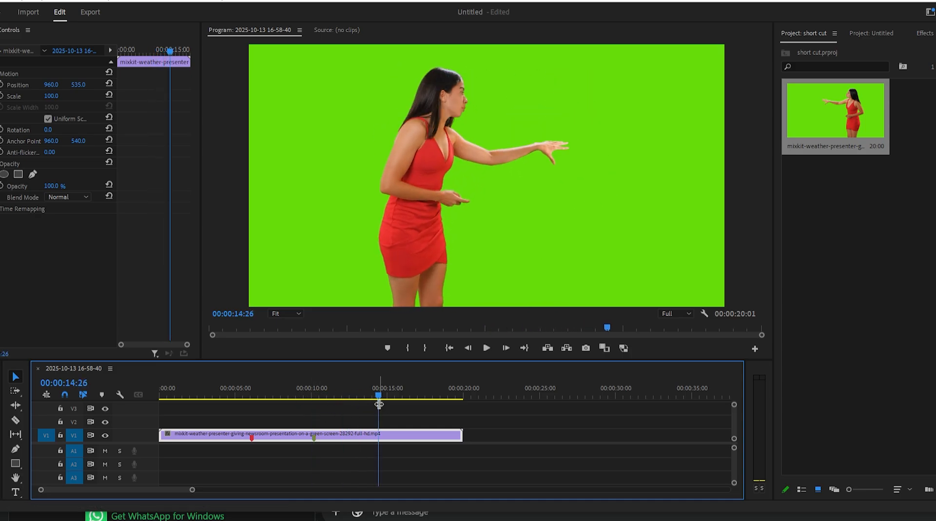
key(m)
click(337, 397)
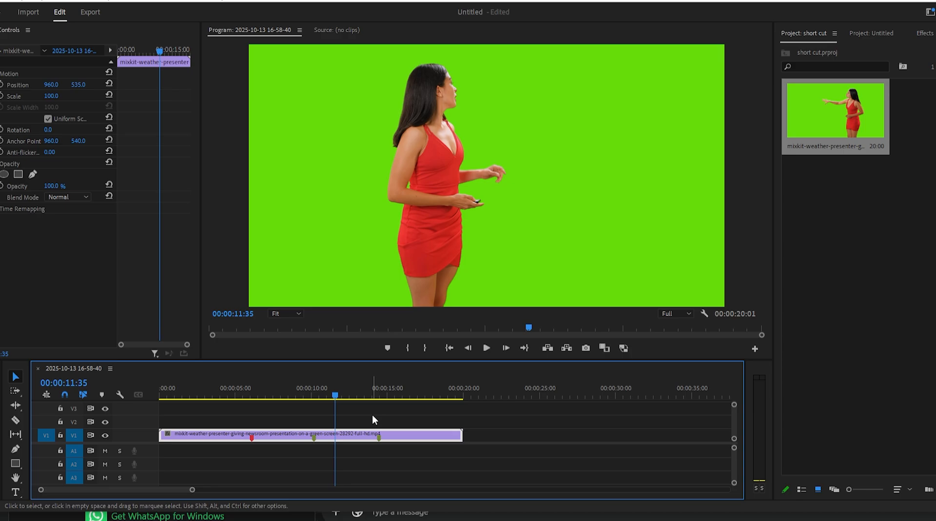
key(ctrl+m)
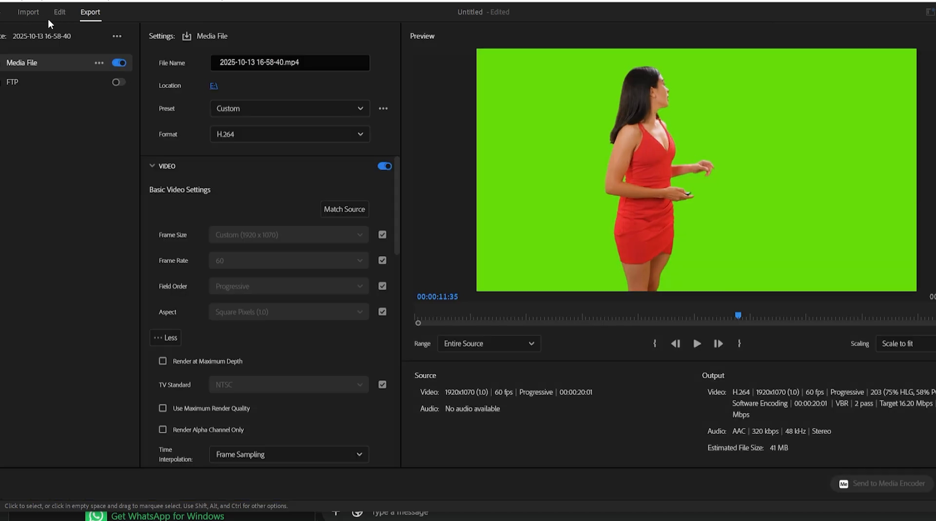
click(58, 12)
click(89, 13)
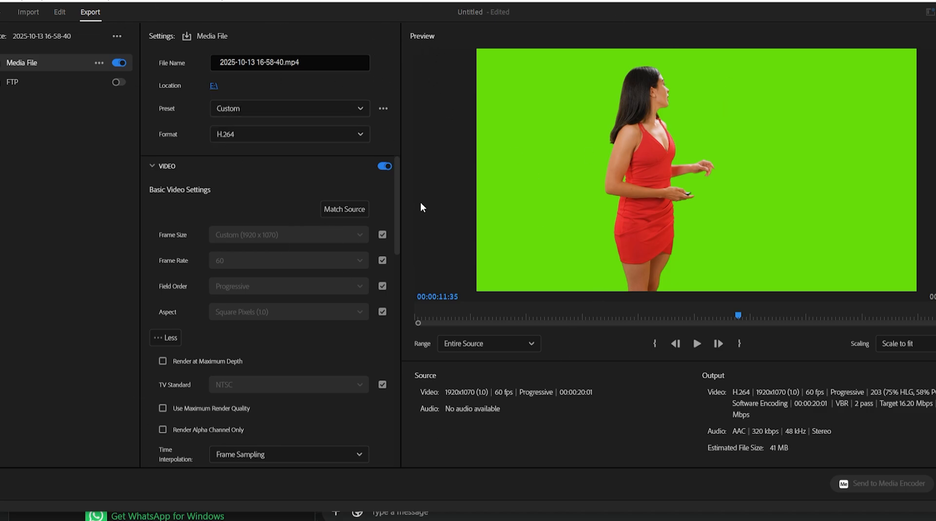
click(61, 10)
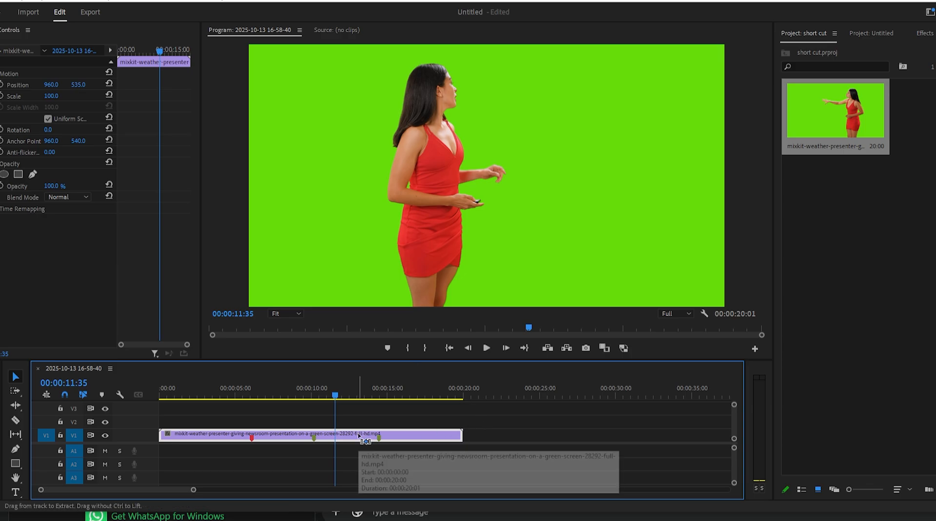
Create a new sequence from the custom youtube 1080 60fps preset, keeping the suggested name
key(ctrl+n)
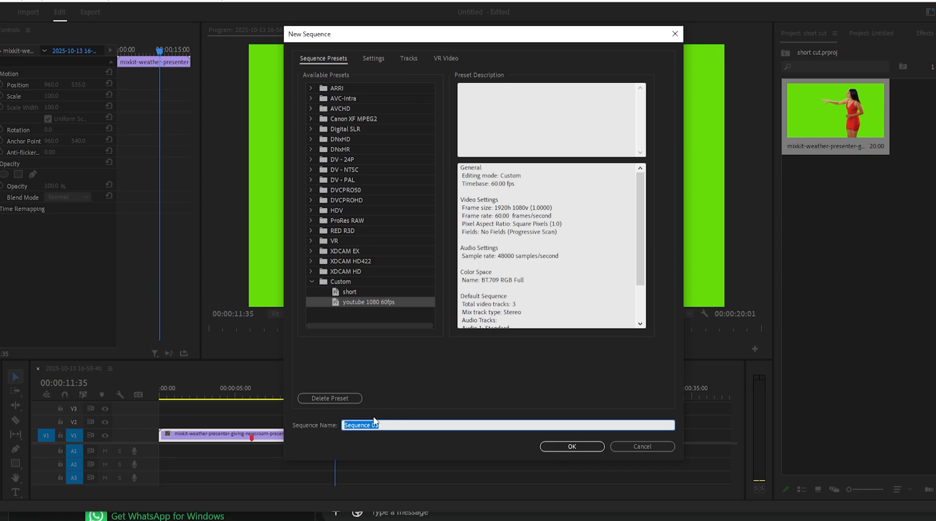
click(572, 446)
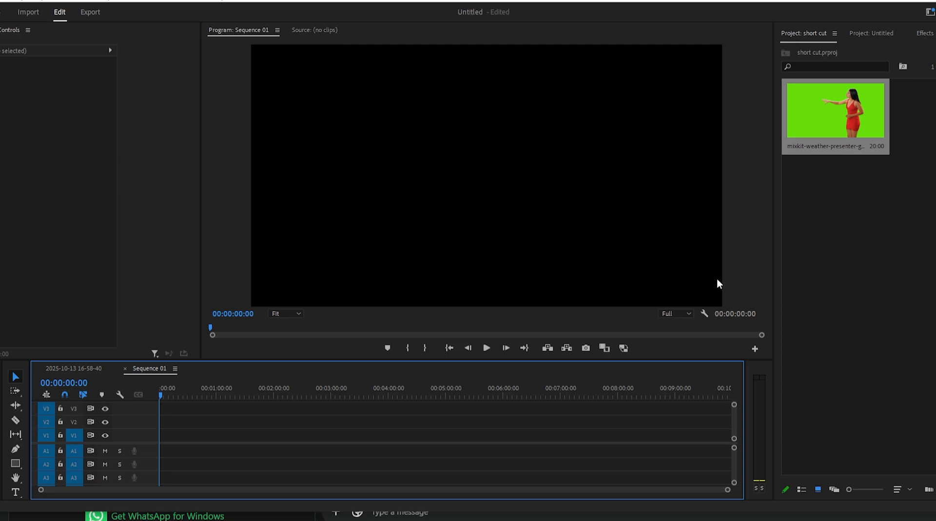
click(91, 367)
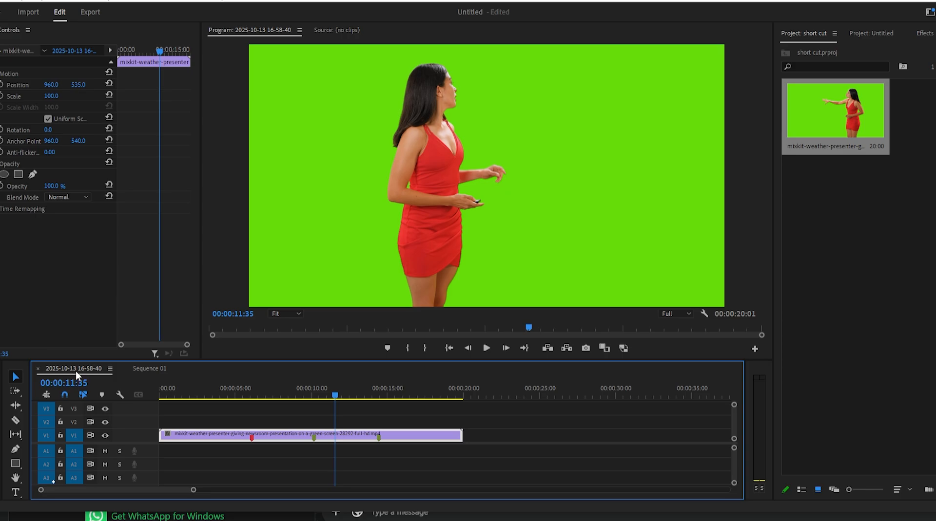
click(142, 368)
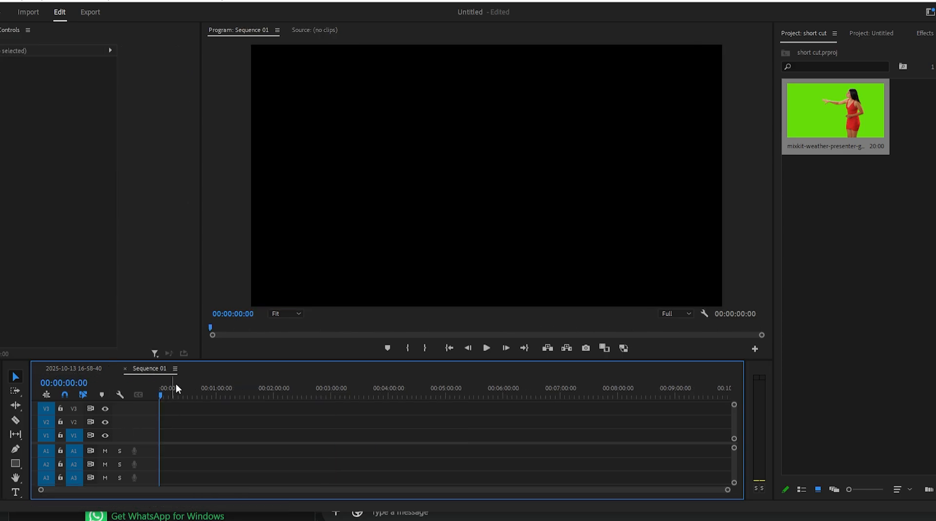
click(85, 370)
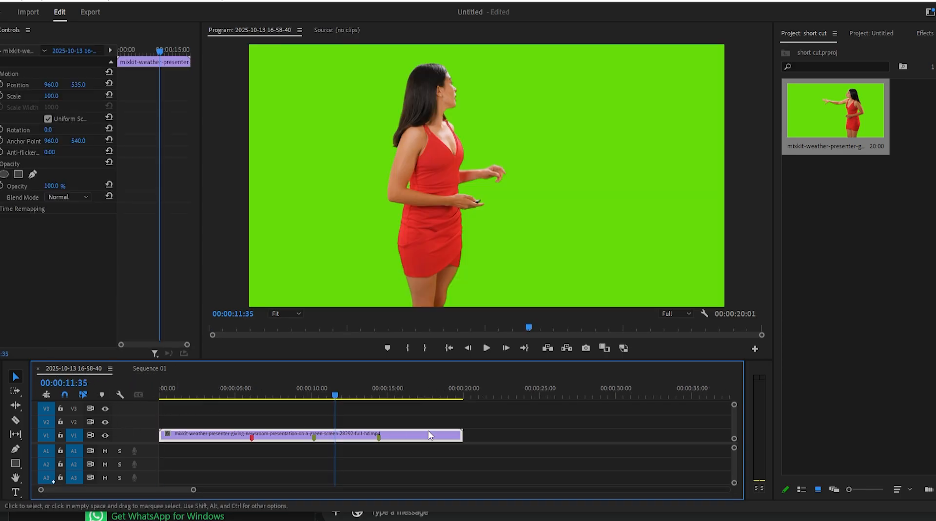
click(152, 370)
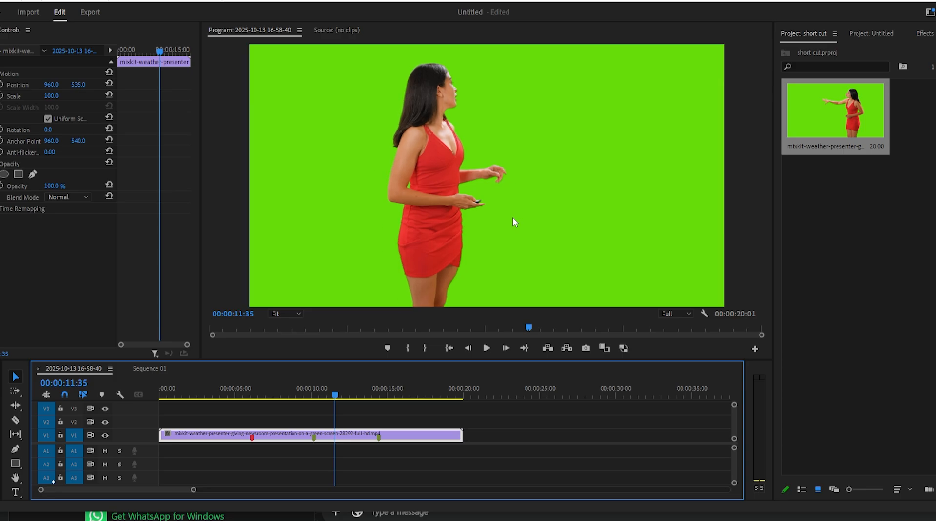
Add a default text layer above the presenter clip at 00:00:11:35 and delete it again
key(ctrl+t)
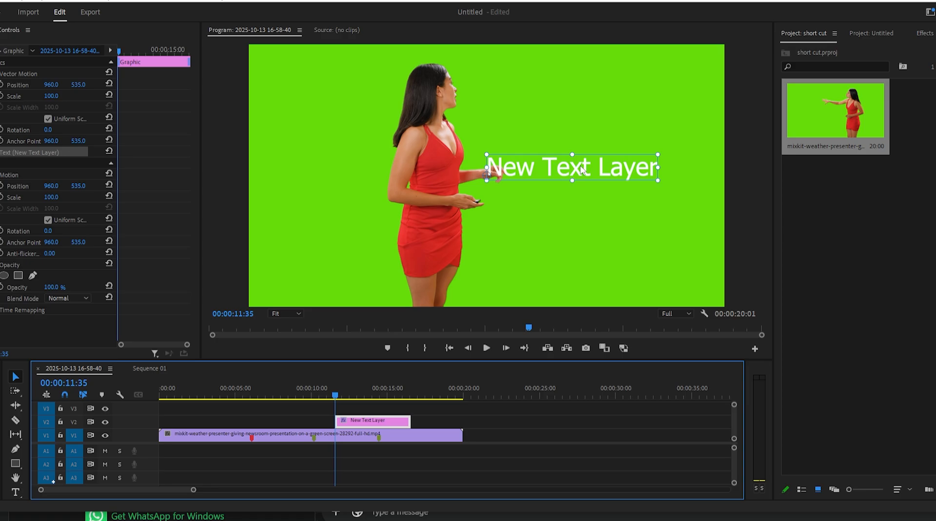
key(Delete)
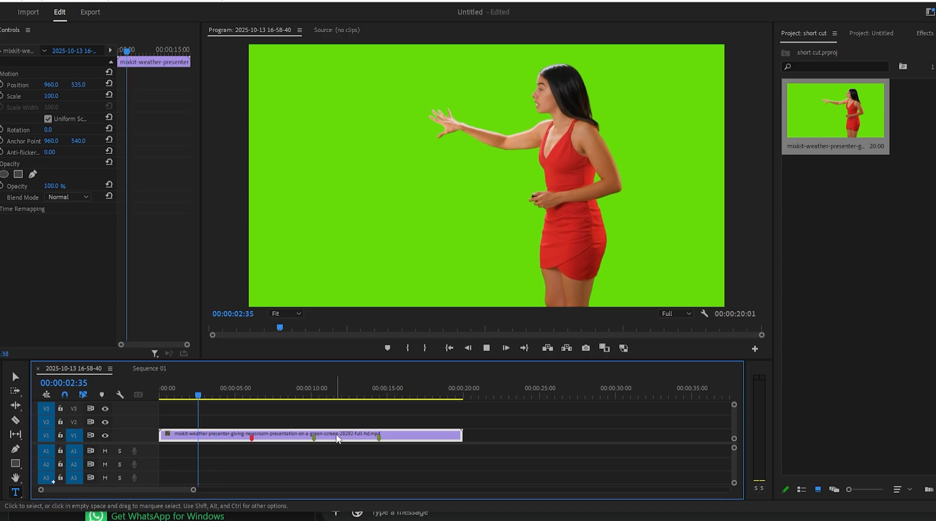
Stop playback and play the presenter clip again from near its start
key(space)
Pause the presenter clip at about 00:00:07:34 and play it in slow motion backward, then forward, stopping at 00:00:07:52
key(space)
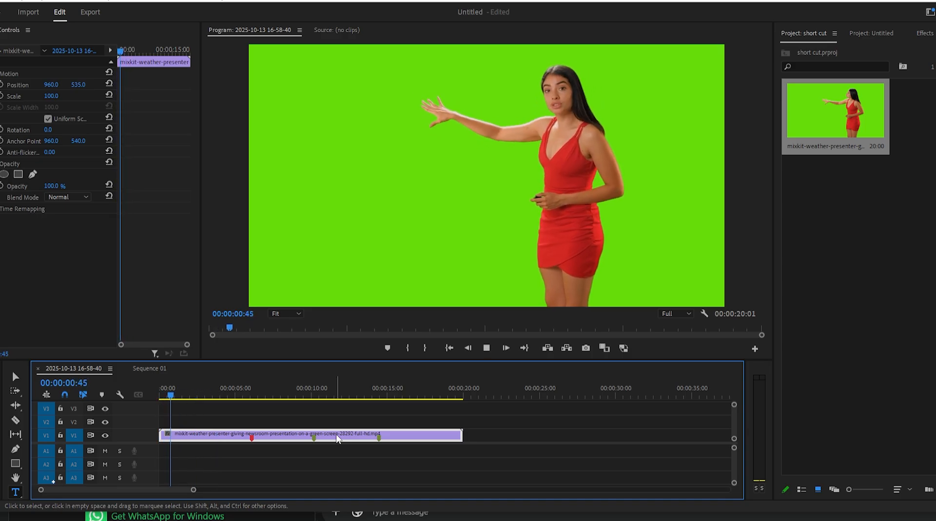
key(space)
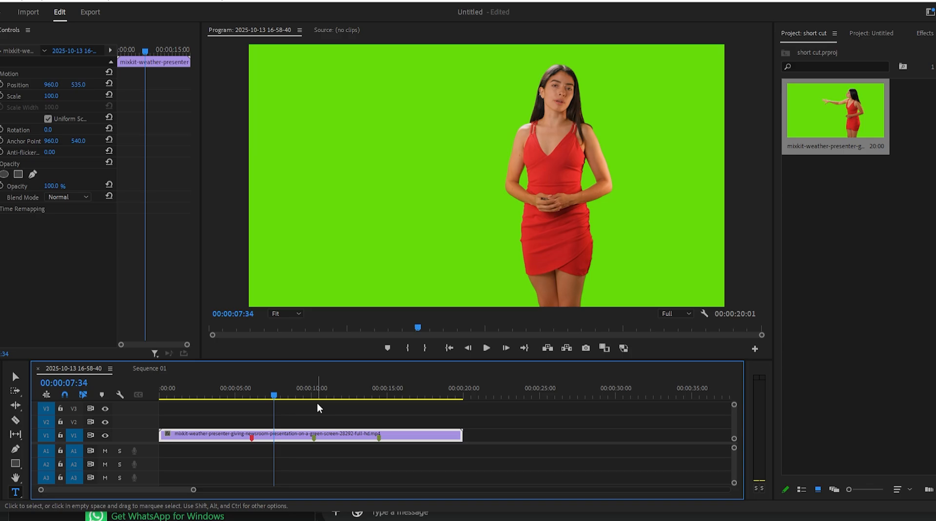
key(shift)
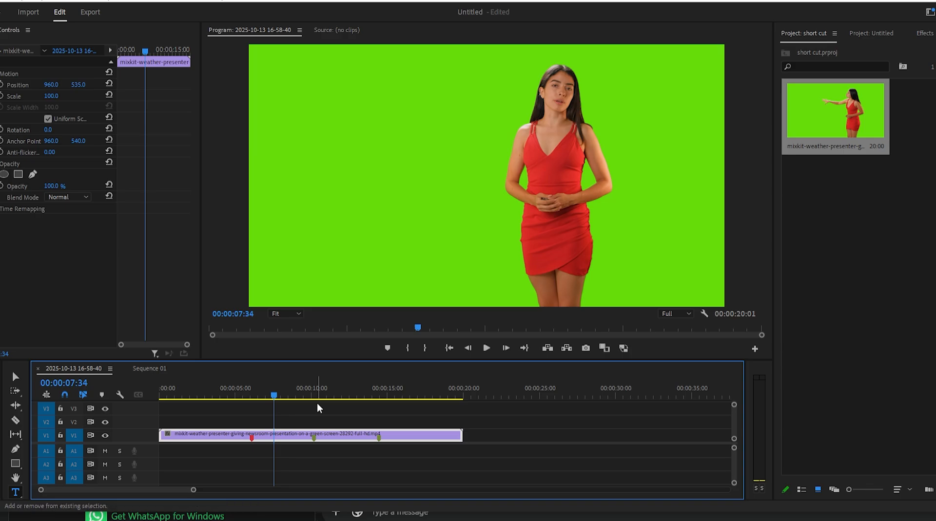
key(shift+j)
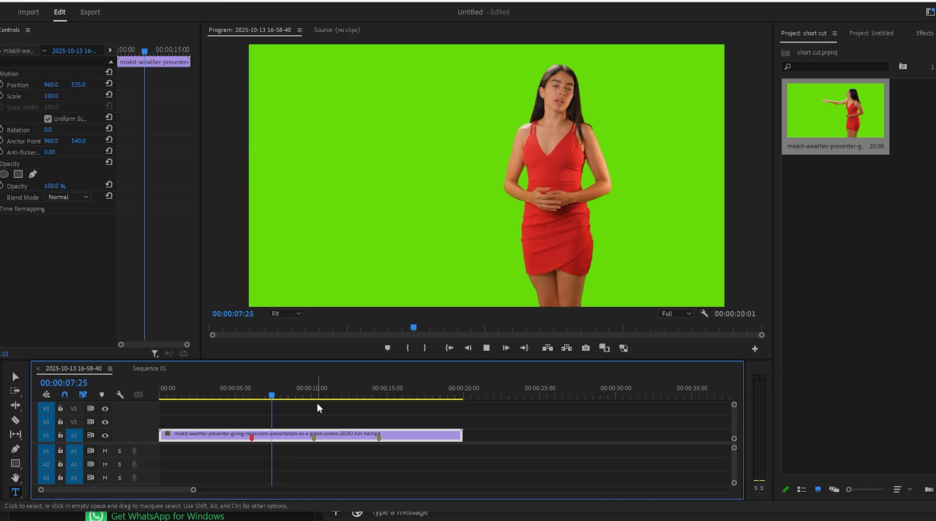
key(shift+l)
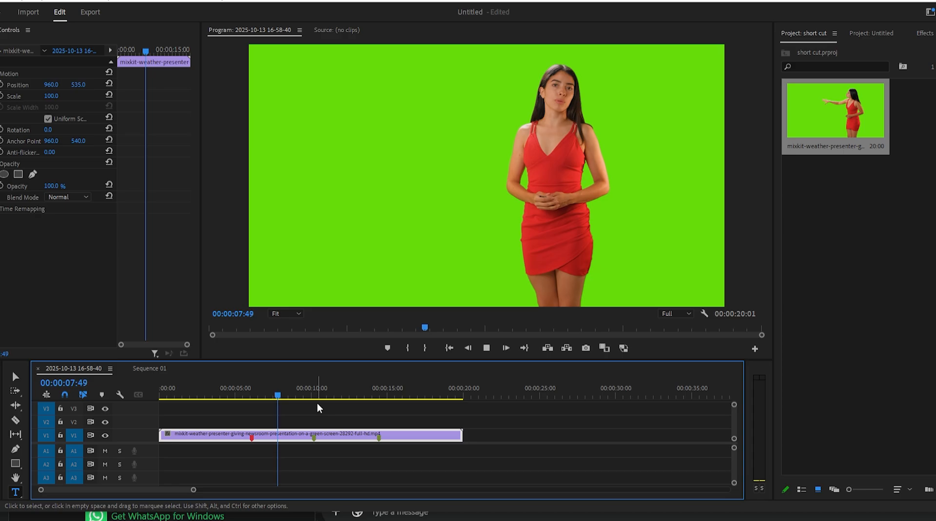
key(k)
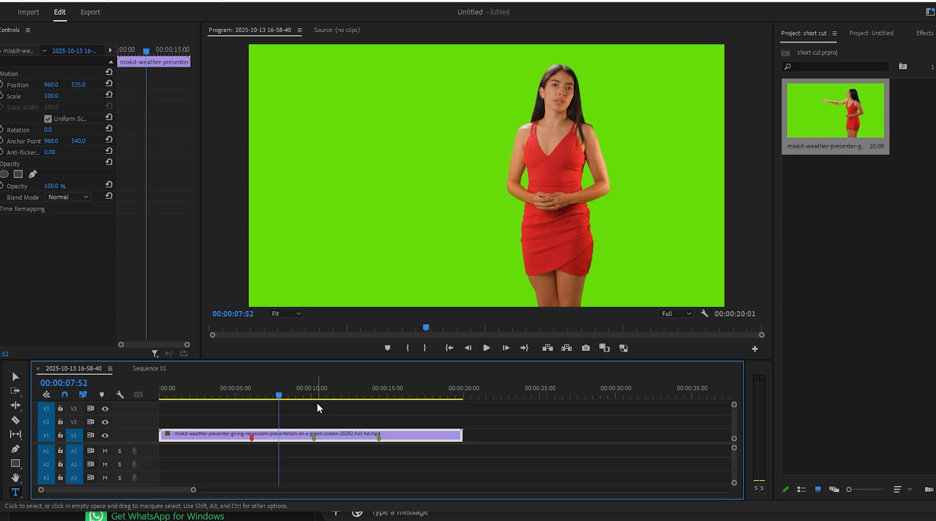
Play the presenter clip in slow motion forward, then in reverse, and park the playhead at 00:00:07:49
key(shift)
key(shift+l)
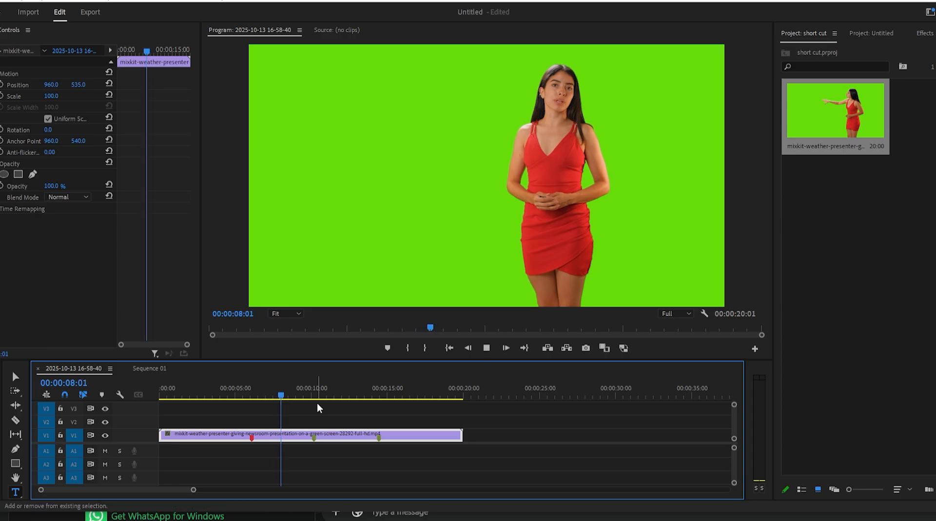
key(shift+j)
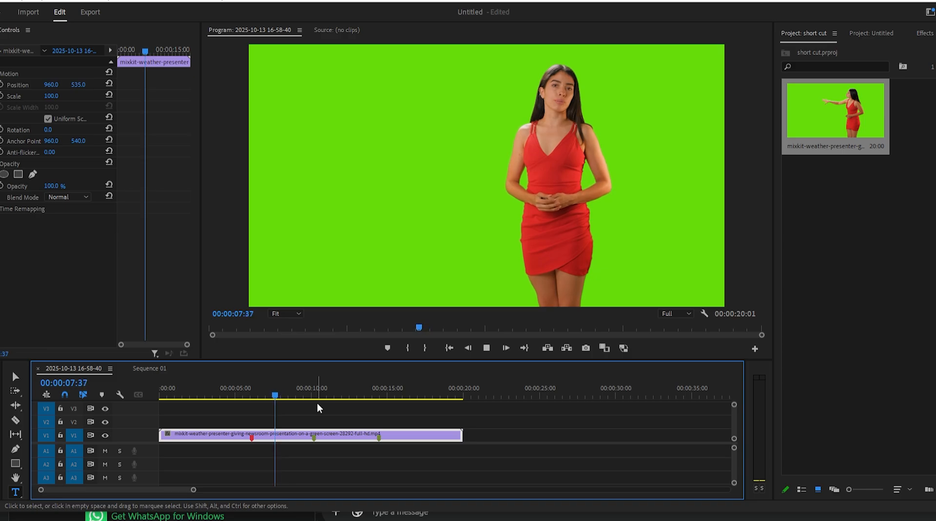
click(277, 396)
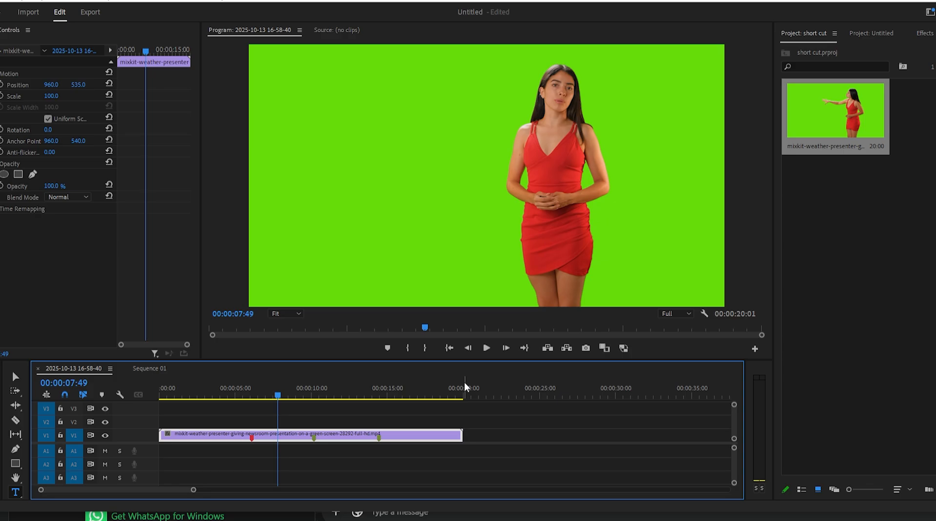